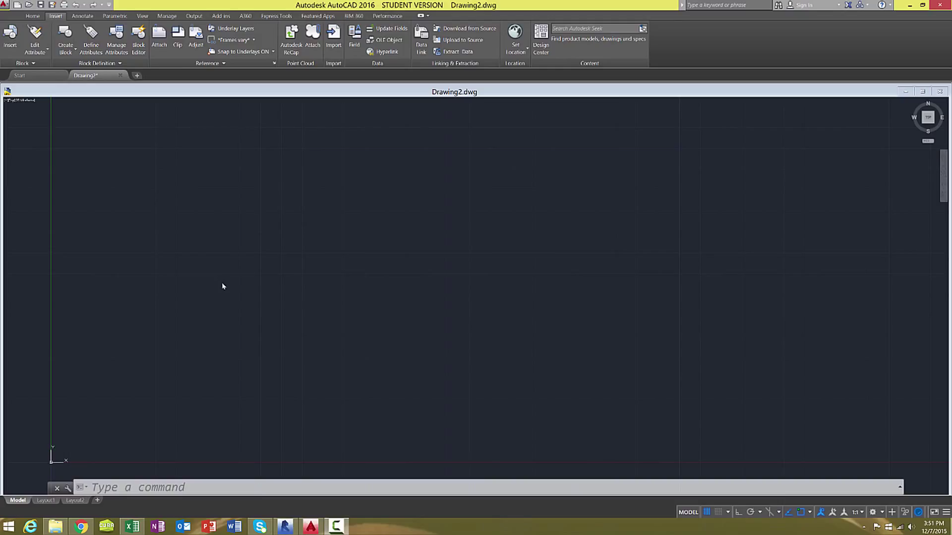
Step: Start inserting a block and load the Gear drawing from the HG folder as its source
{"action": "left_click", "coordinate": [16, 40]}
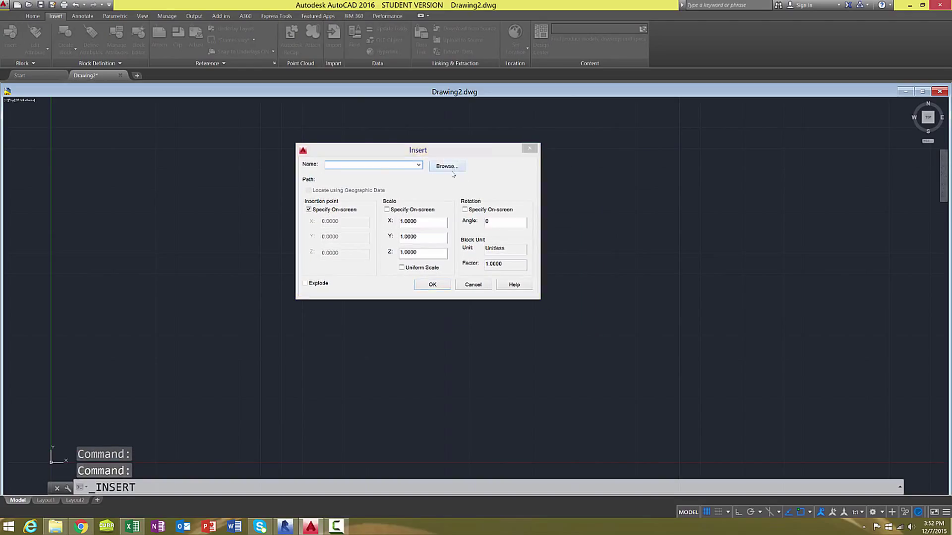
{"action": "left_click", "coordinate": [433, 166]}
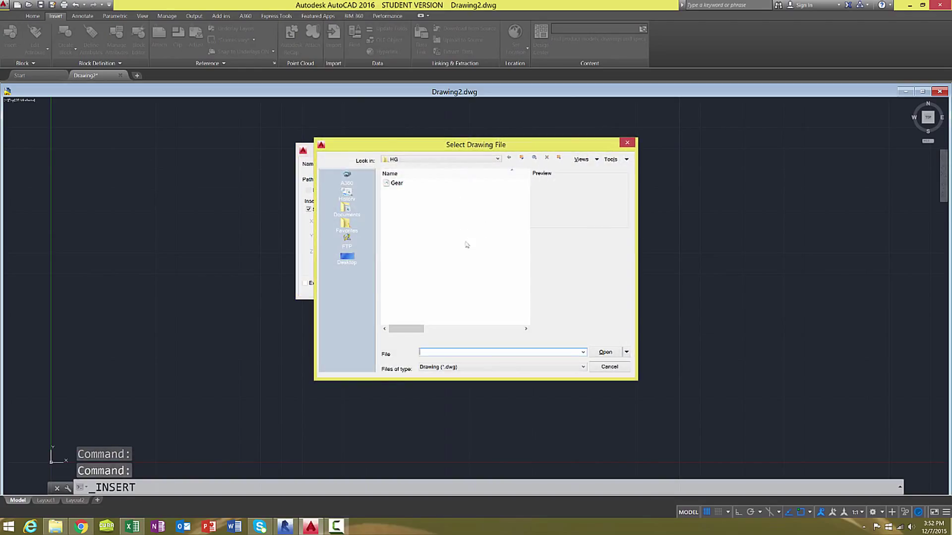
{"action": "left_click", "coordinate": [398, 184]}
{"action": "left_click", "coordinate": [601, 352]}
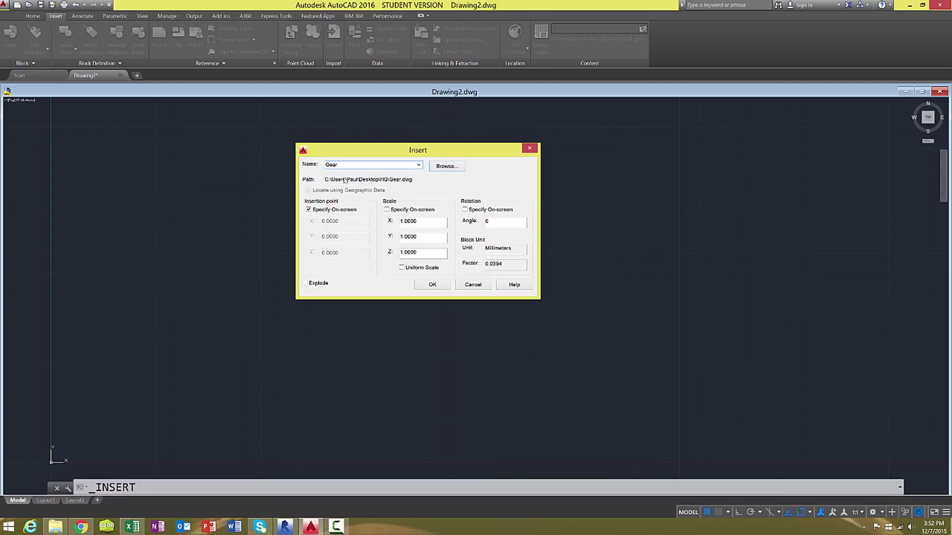
Step: Set the gear block's insertion scale to 10 in X, Y and Z and accept the insert settings
{"action": "left_click", "coordinate": [421, 226]}
{"action": "left_click", "coordinate": [429, 252]}
{"action": "left_click_drag", "start_coordinate": [428, 221], "coordinate": [376, 219]}
{"action": "type", "text": "10"}
{"action": "key", "text": "Tab"}
{"action": "type", "text": "10"}
{"action": "key", "text": "Tab"}
{"action": "type", "text": "10"}
{"action": "left_click", "coordinate": [421, 222]}
{"action": "left_click", "coordinate": [432, 285]}
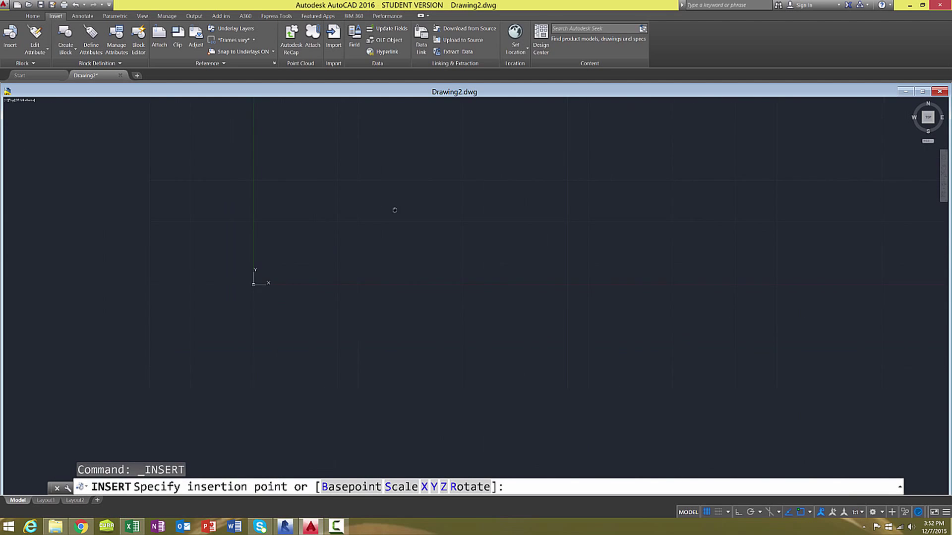
Step: Place the gear block up and to the side of the origin, at about 2.50, 1.60
{"action": "scroll", "coordinate": [307, 271], "scroll_direction": "up", "scroll_amount": 3}
{"action": "scroll", "coordinate": [300, 268], "scroll_direction": "up", "scroll_amount": 1}
{"action": "scroll", "coordinate": [322, 231], "scroll_direction": "down", "scroll_amount": 4}
{"action": "scroll", "coordinate": [355, 260], "scroll_direction": "up", "scroll_amount": 3}
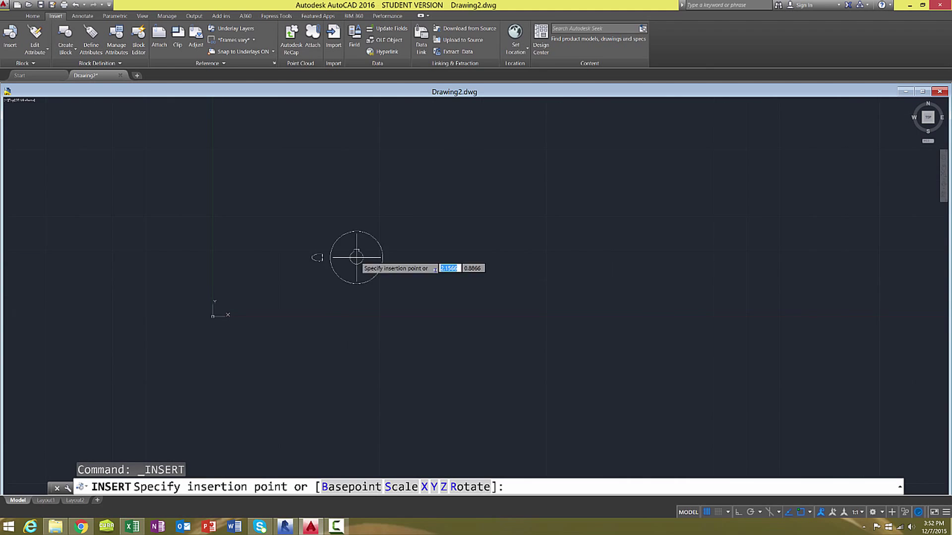
{"action": "scroll", "coordinate": [327, 246], "scroll_direction": "down", "scroll_amount": 1}
{"action": "scroll", "coordinate": [317, 267], "scroll_direction": "up", "scroll_amount": 1}
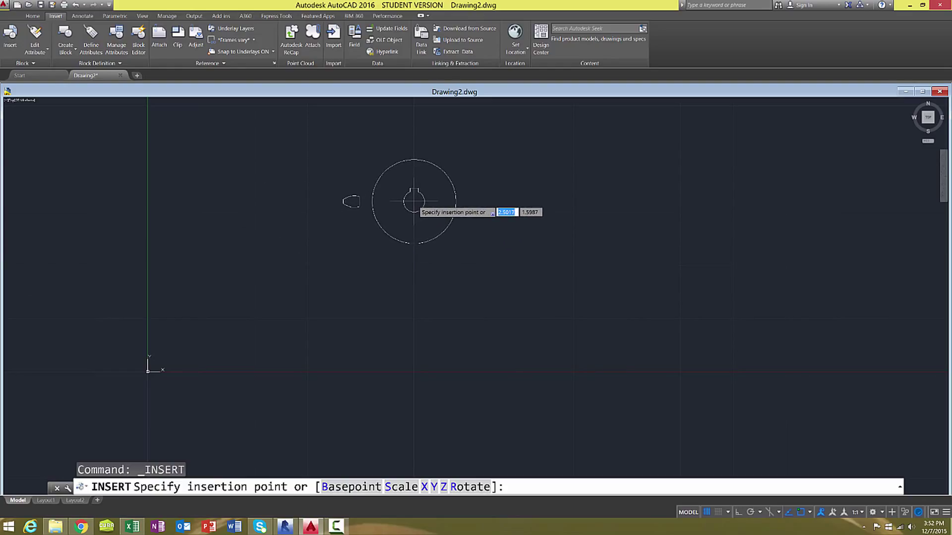
{"action": "left_click", "coordinate": [414, 202]}
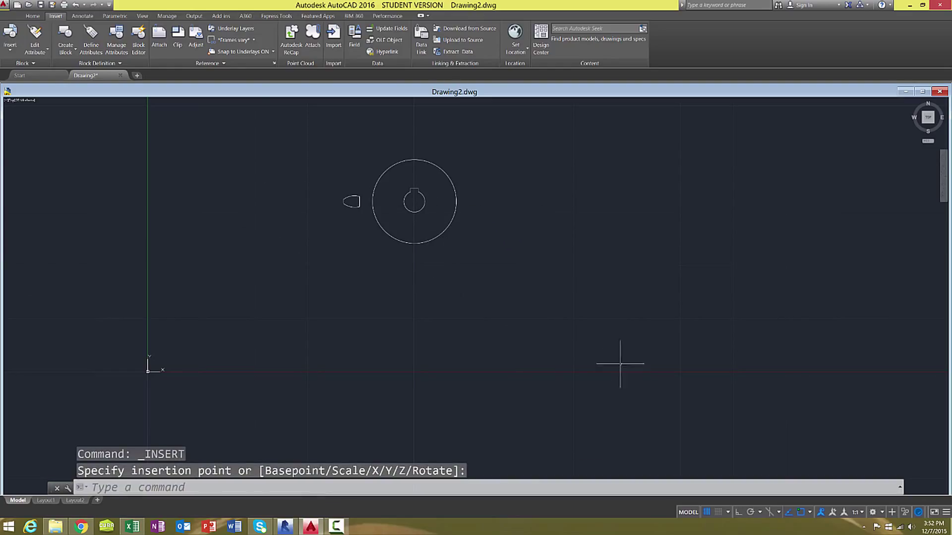
{"action": "key", "text": "Escape"}
{"action": "key", "text": "Escape"}
{"action": "key", "text": "Escape"}
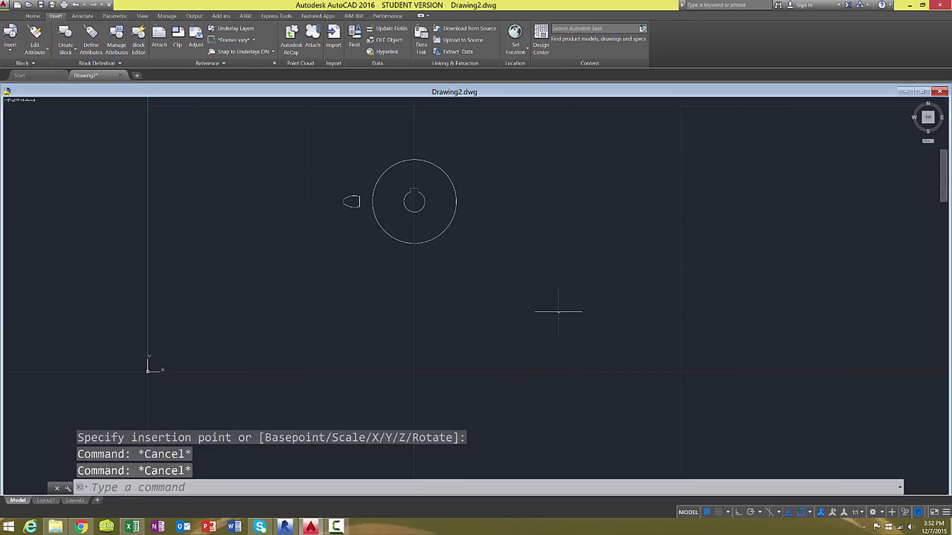
Step: Turn on Ortho mode and enable all object snap modes in the drafting settings
{"action": "middle_click_drag", "start_coordinate": [474, 291], "coordinate": [491, 313]}
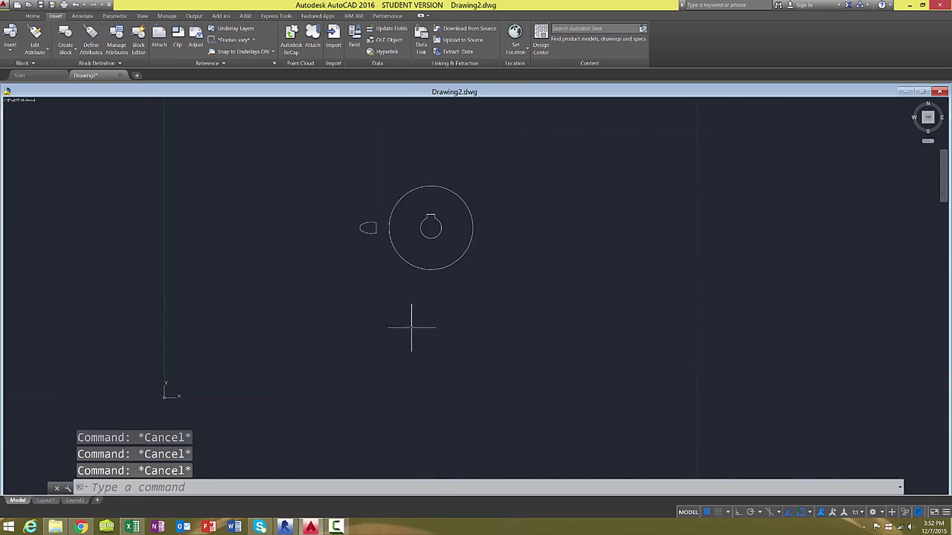
{"action": "middle_click_drag", "start_coordinate": [412, 319], "coordinate": [424, 343]}
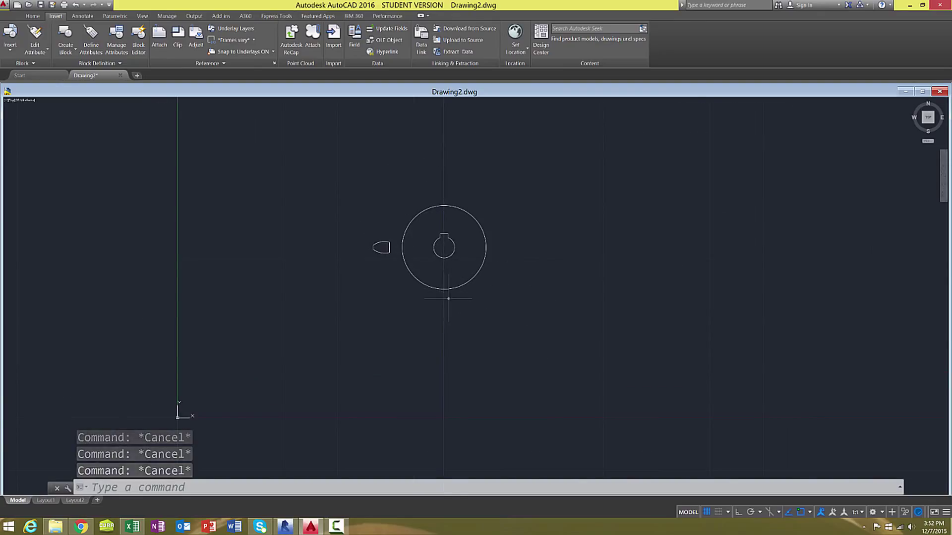
{"action": "left_click", "coordinate": [738, 512]}
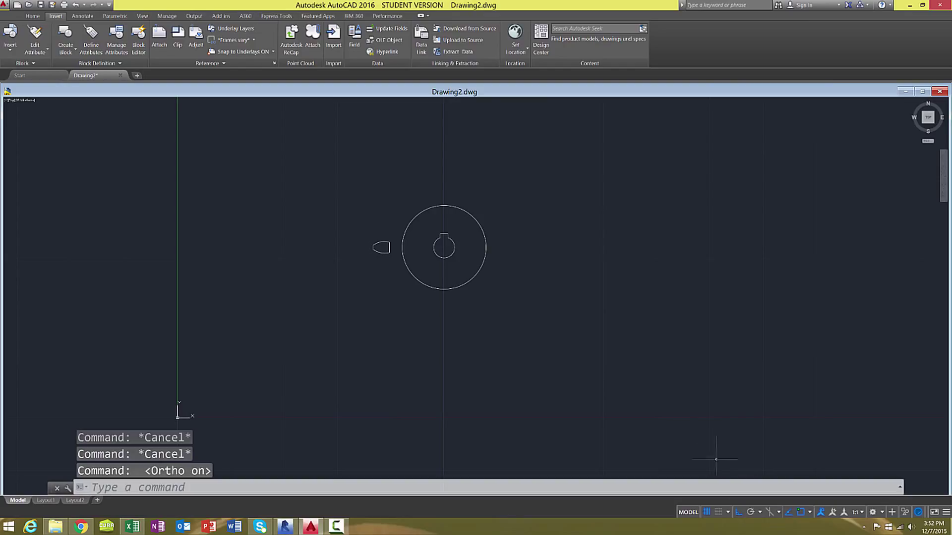
{"action": "left_click", "coordinate": [809, 513]}
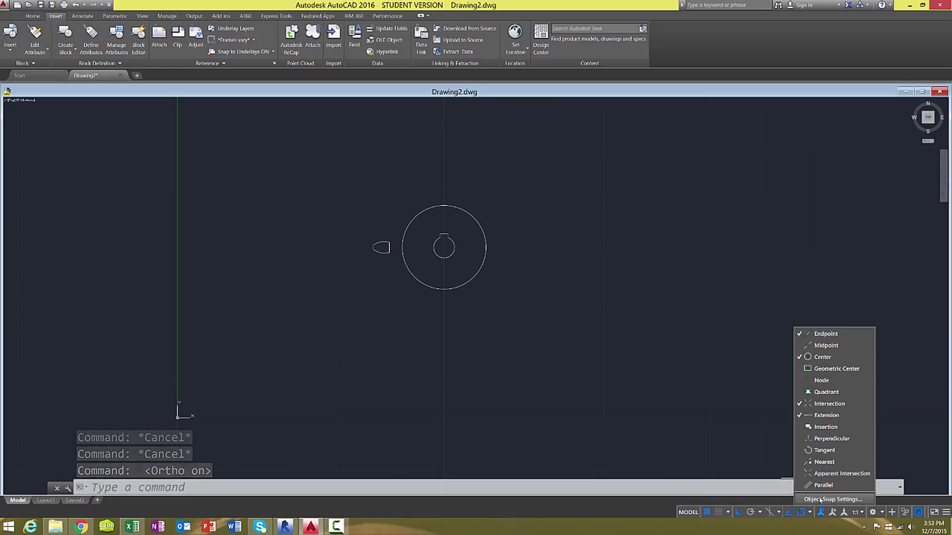
{"action": "left_click", "coordinate": [829, 499]}
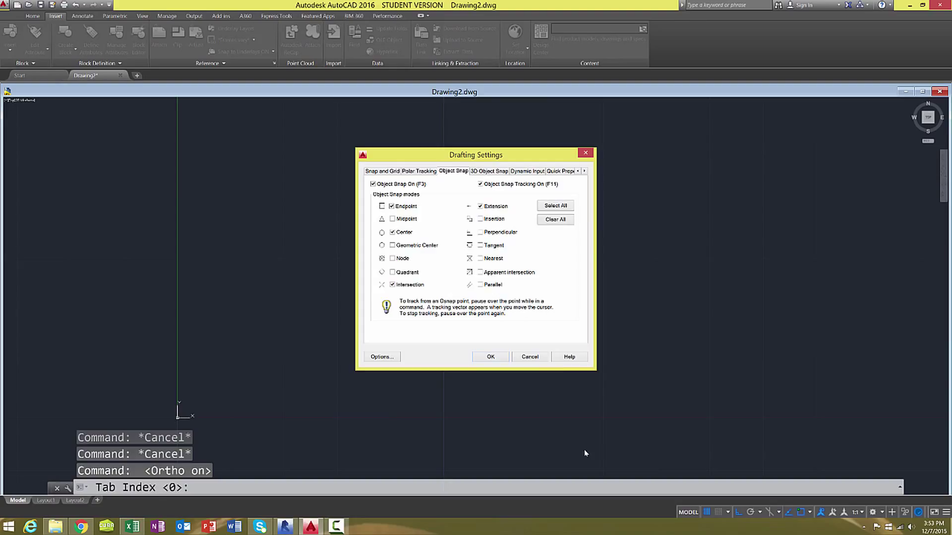
{"action": "left_click", "coordinate": [553, 207]}
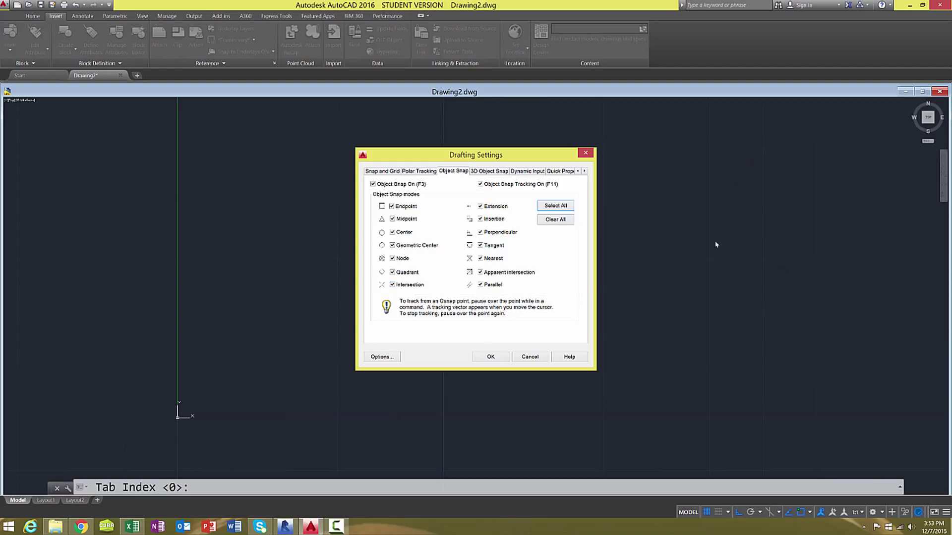
Step: Set the grid X spacing to 0.1 and apply the drafting settings
{"action": "left_click", "coordinate": [382, 171]}
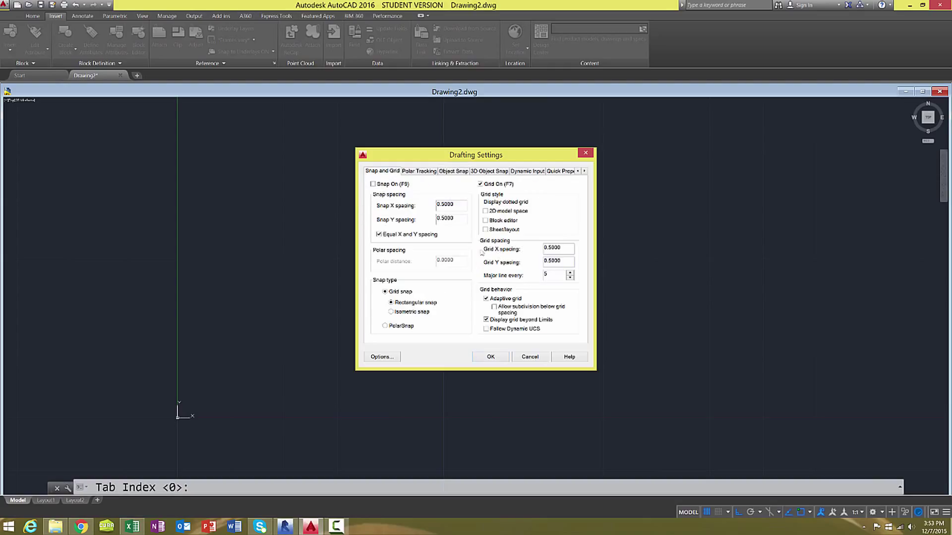
{"action": "double_click", "coordinate": [560, 253]}
{"action": "key", "text": "BackSpace"}
{"action": "type", "text": ".1"}
{"action": "left_click", "coordinate": [491, 357]}
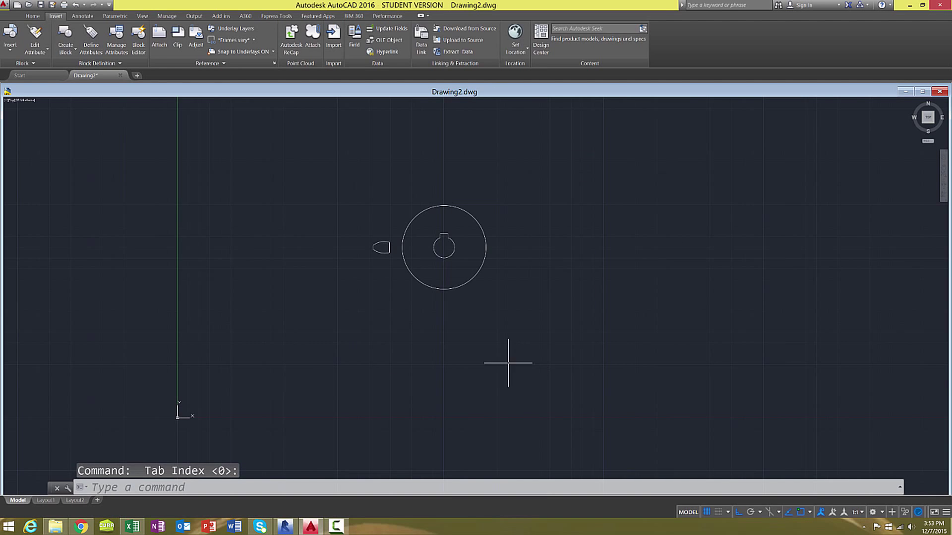
Step: Draw a circle of about 0.51 radius from the gear's center out to the inner corner of the tooth
{"action": "mouse_move", "coordinate": [419, 294]}
{"action": "middle_mouse_down"}
{"action": "mouse_move", "coordinate": [476, 357]}
{"action": "mouse_move", "coordinate": [476, 265]}
{"action": "mouse_move", "coordinate": [478, 298]}
{"action": "middle_mouse_up"}
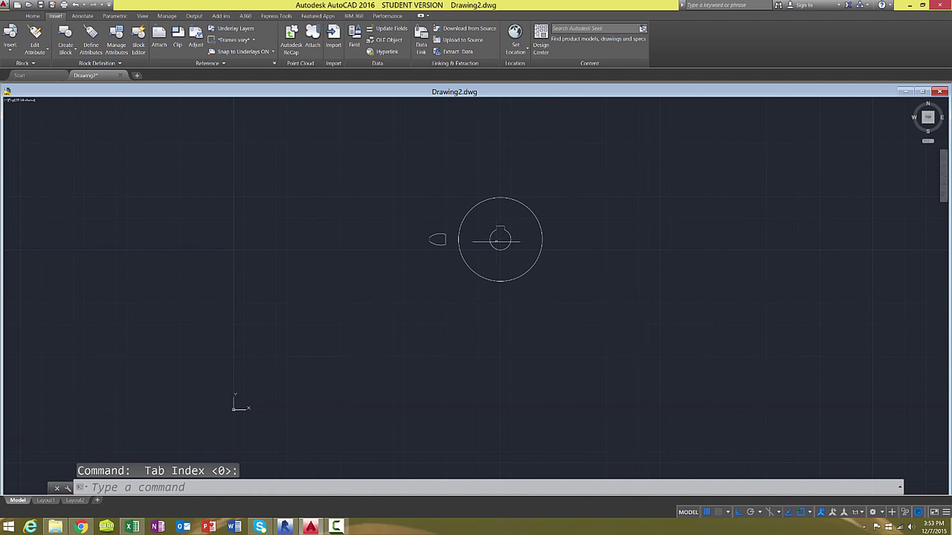
{"action": "scroll", "coordinate": [498, 234], "scroll_direction": "up", "scroll_amount": 3}
{"action": "scroll", "coordinate": [502, 241], "scroll_direction": "down", "scroll_amount": 1}
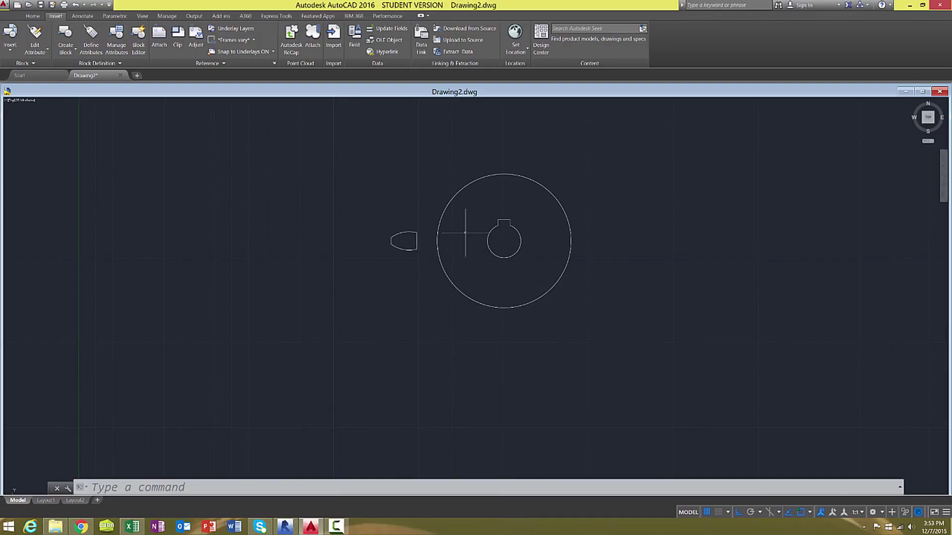
{"action": "type", "text": "cir"}
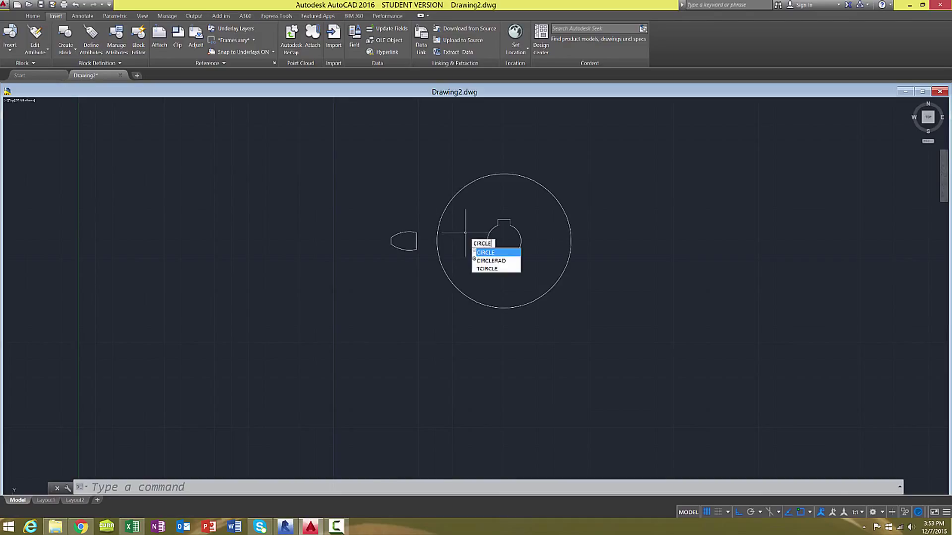
{"action": "key", "text": "Return"}
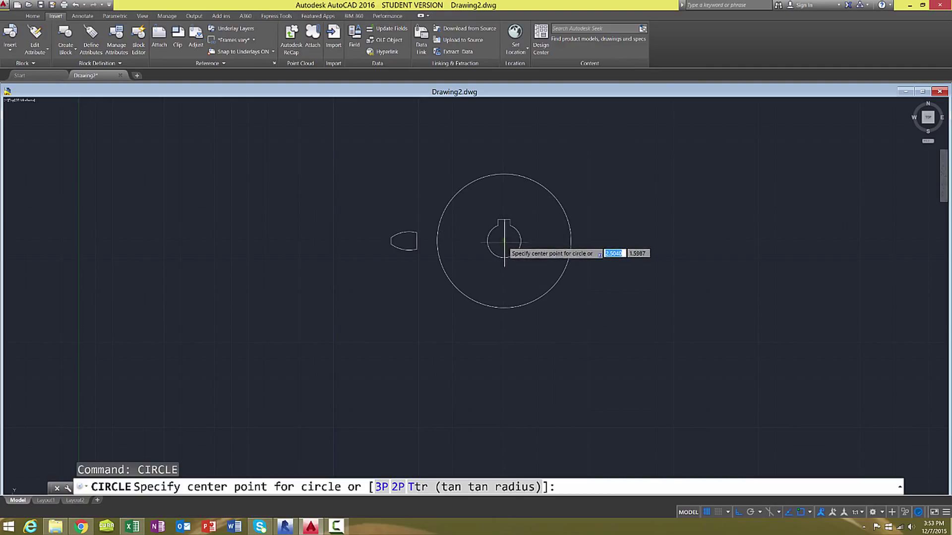
{"action": "left_click", "coordinate": [503, 241]}
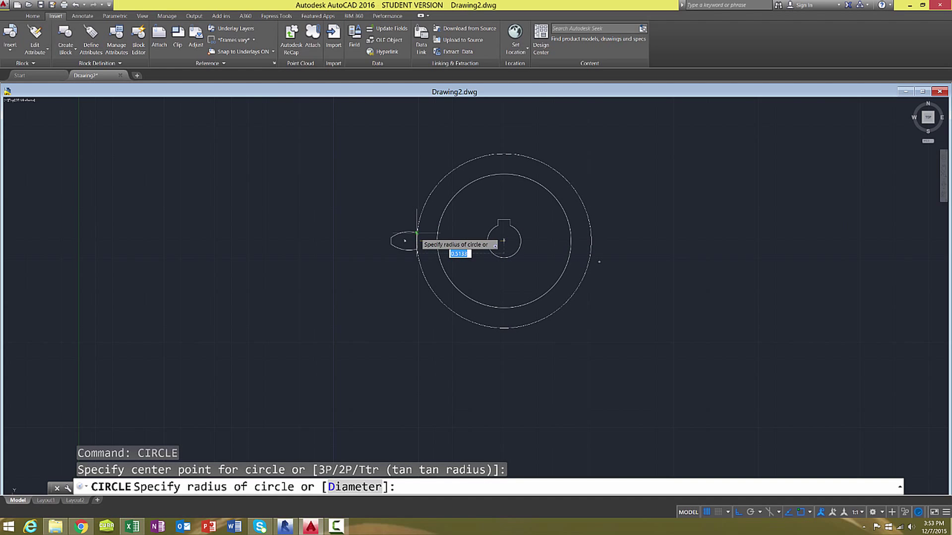
{"action": "left_click", "coordinate": [417, 233]}
{"action": "key", "text": "Escape"}
{"action": "key", "text": "Escape"}
{"action": "key", "text": "Escape"}
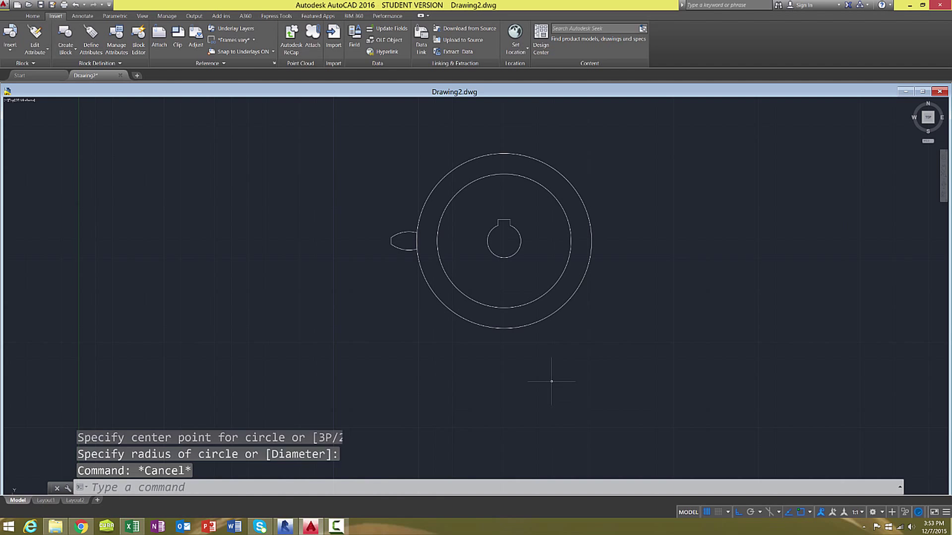
Step: Tilt the view into 3D and explode the inserted gear block into separate objects
{"action": "middle_click_drag", "start_coordinate": [608, 376], "coordinate": [610, 305], "text": "shift"}
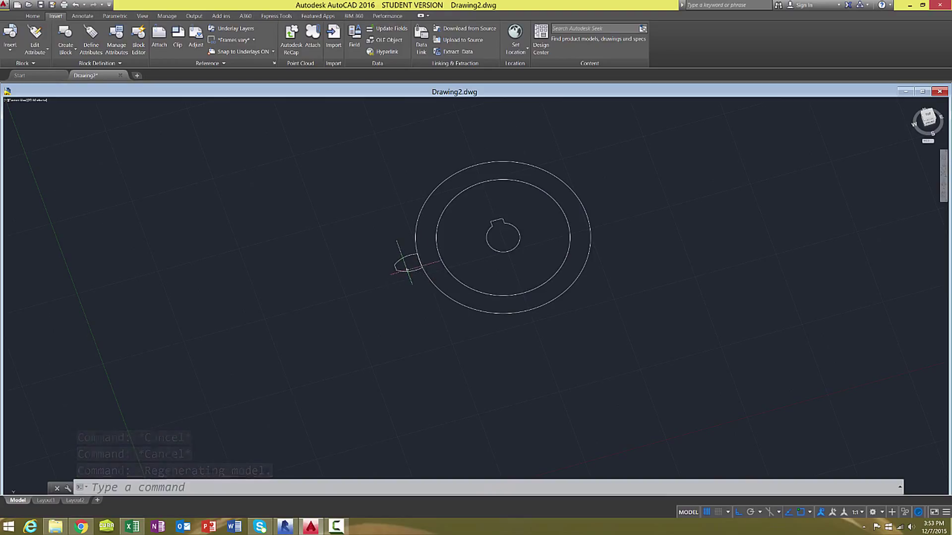
{"action": "mouse_move", "coordinate": [407, 270]}
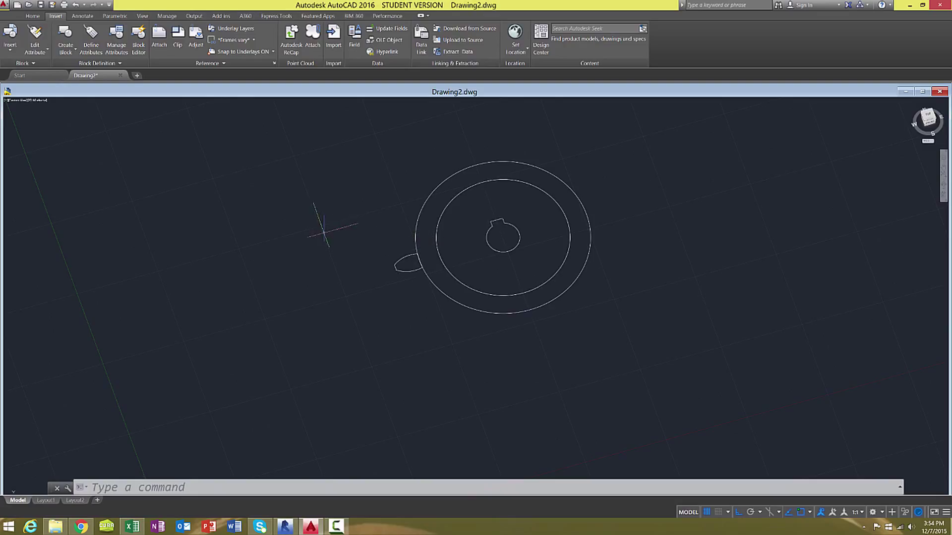
{"action": "type", "text": "X"}
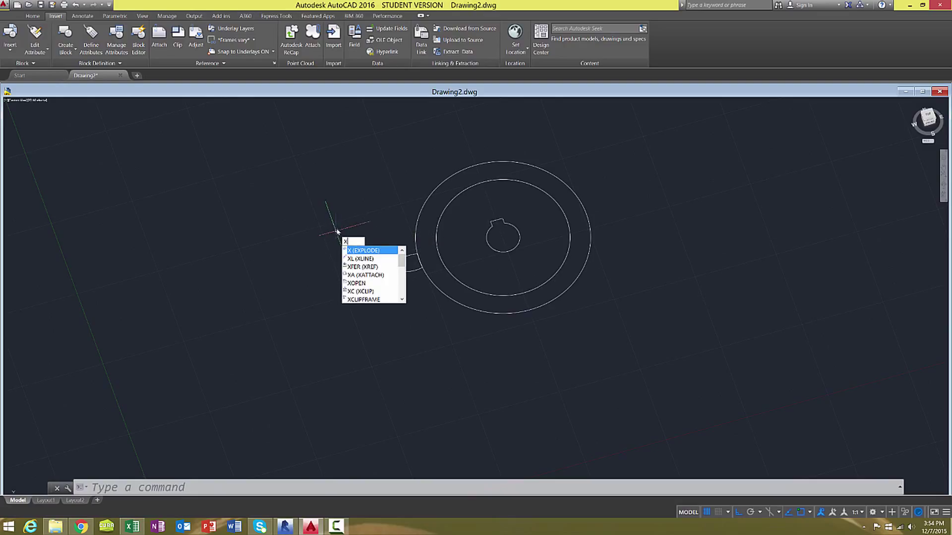
{"action": "left_click", "coordinate": [362, 250]}
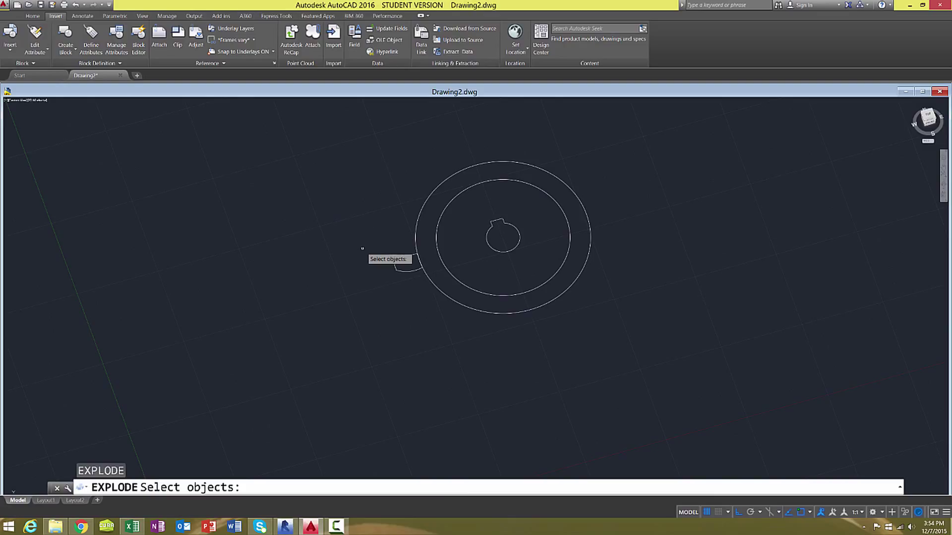
{"action": "left_click", "coordinate": [405, 261]}
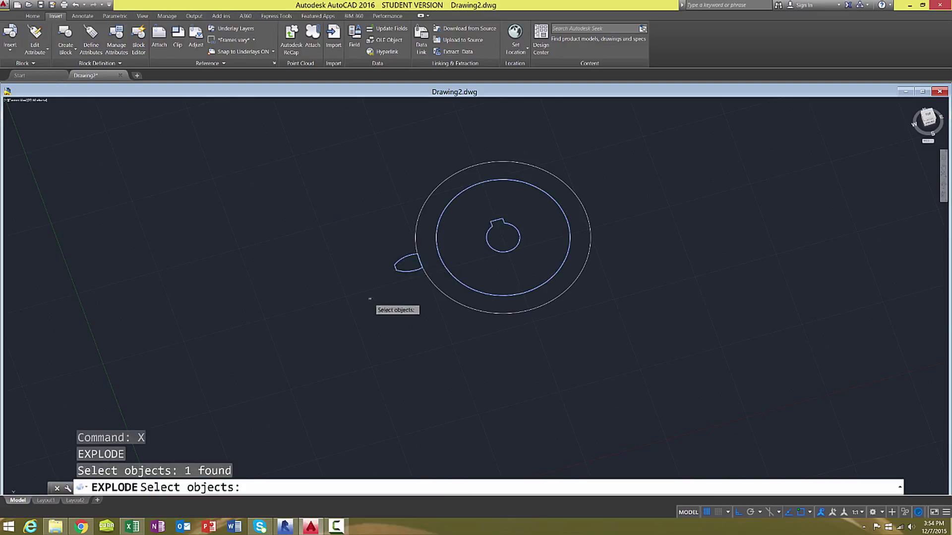
{"action": "key", "text": "Return"}
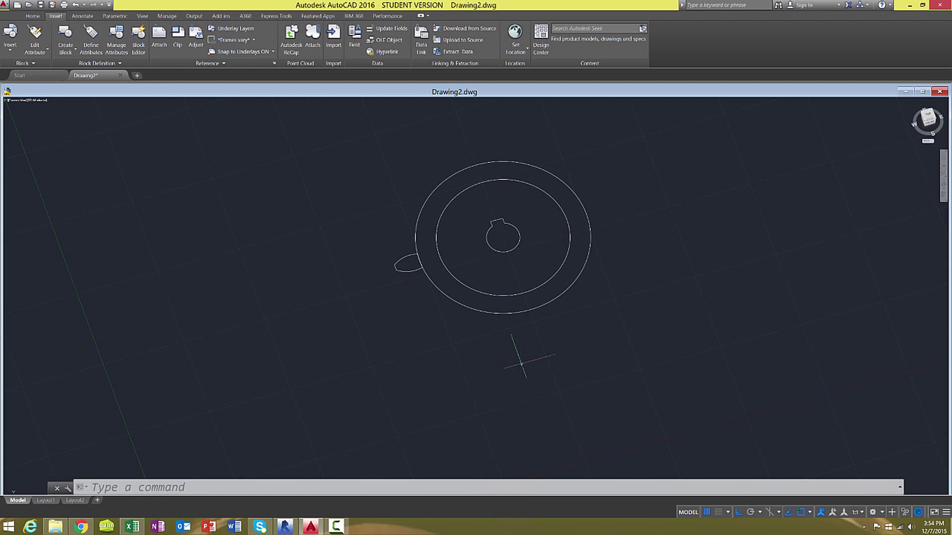
Step: Copy the tooth, keyed bore and both circles 0.4 upward along Z, using the gear's center as base point
{"action": "key", "text": "ctrl+z"}
{"action": "middle_click_drag", "start_coordinate": [564, 357], "coordinate": [563, 369], "text": "shift"}
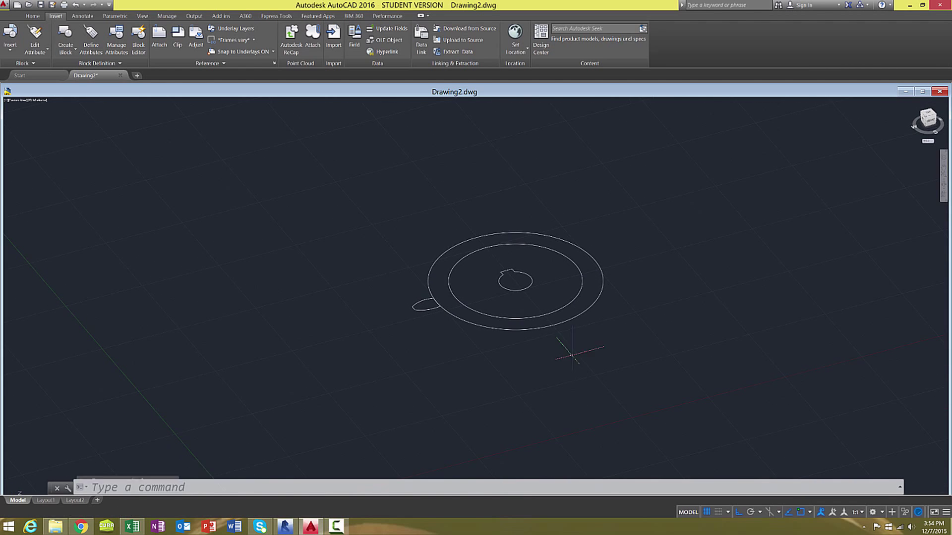
{"action": "left_click", "coordinate": [649, 355]}
{"action": "left_click", "coordinate": [301, 169]}
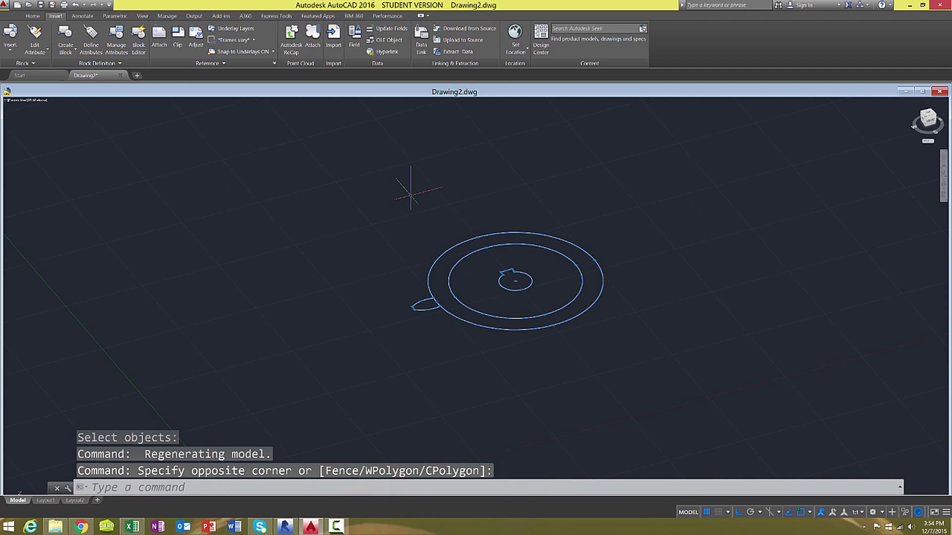
{"action": "type", "text": "co"}
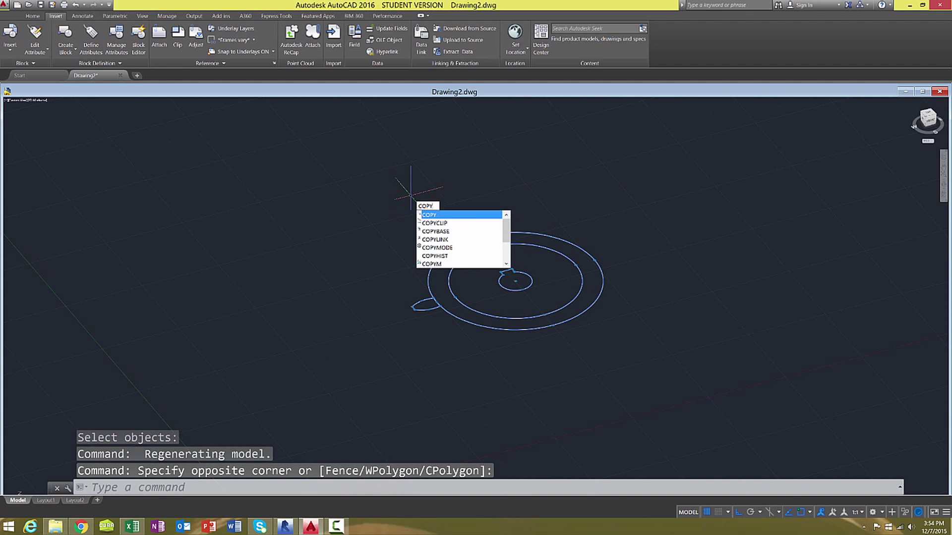
{"action": "key", "text": "Return"}
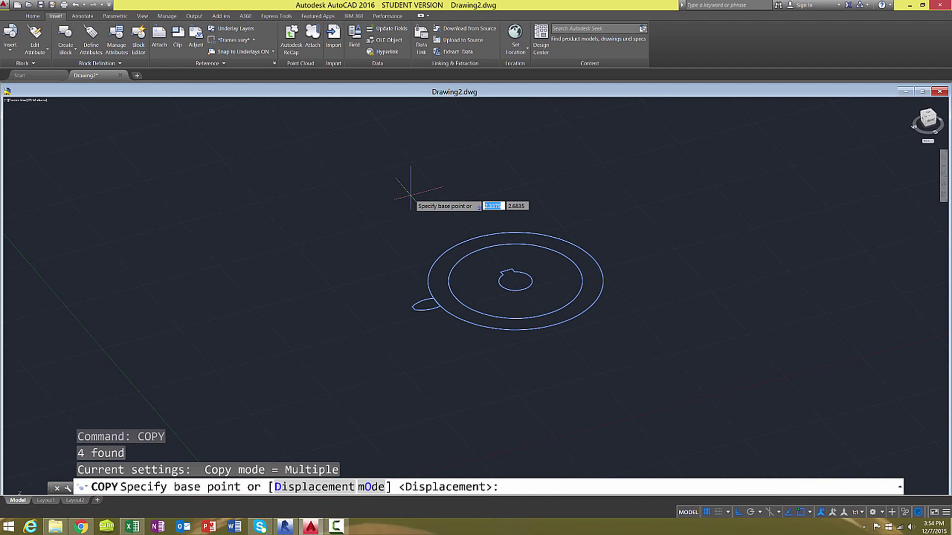
{"action": "left_click", "coordinate": [515, 281]}
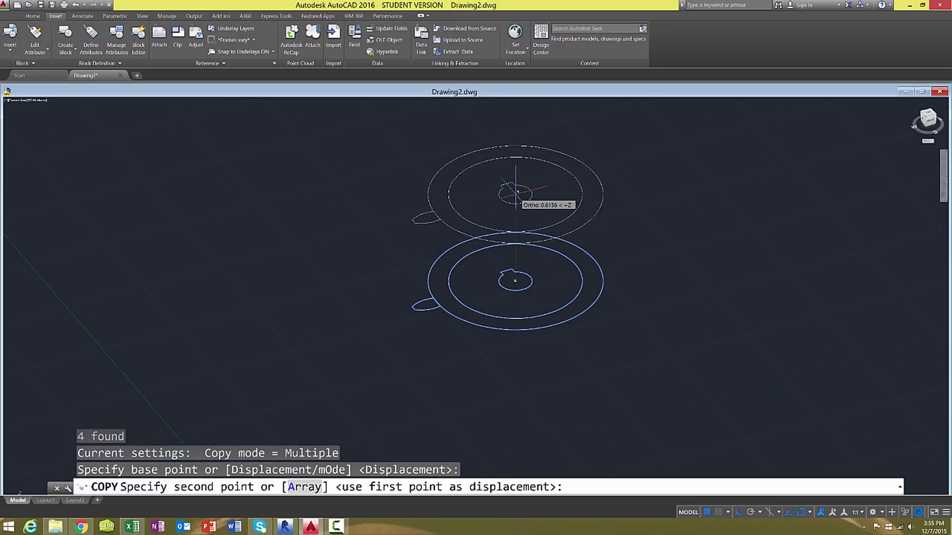
{"action": "type", "text": ".4"}
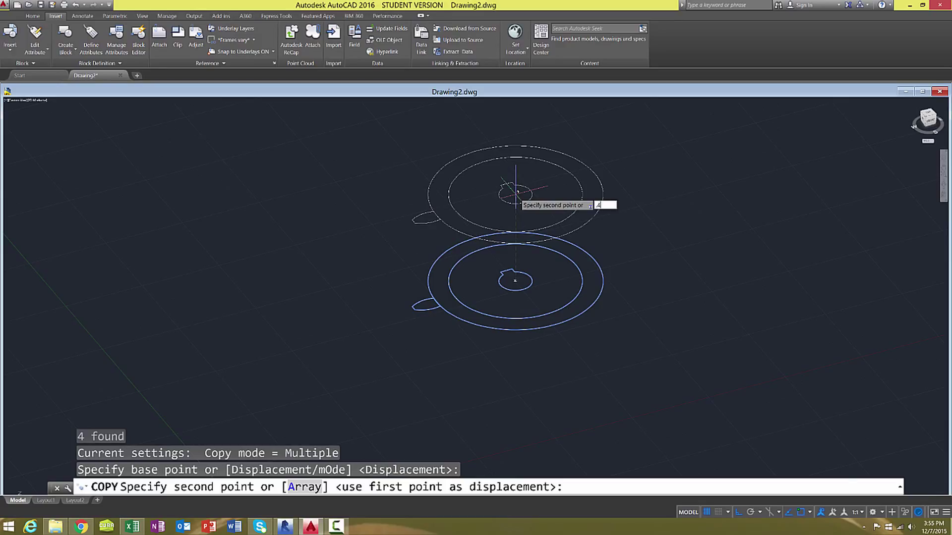
{"action": "key", "text": "Return"}
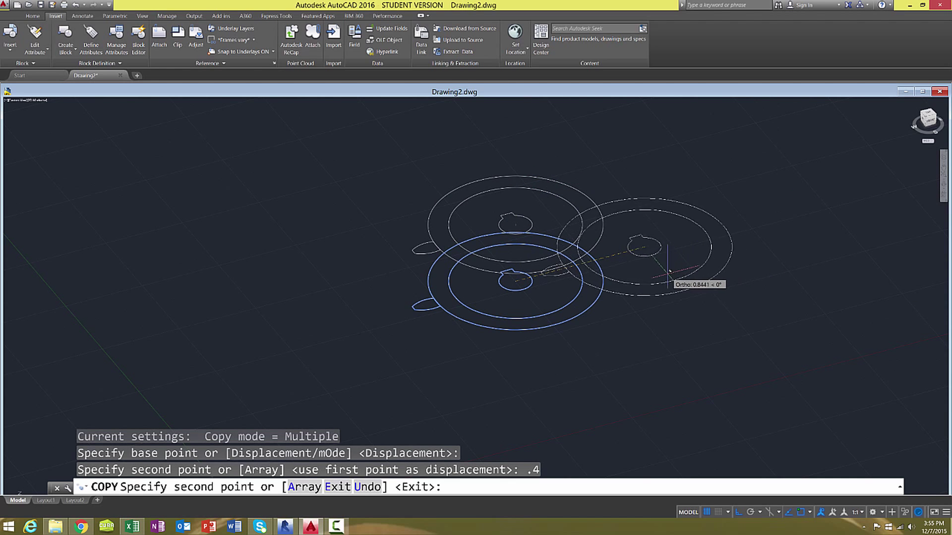
Step: Rotate the upper tooth profile 30 degrees about the center of the upper circles
{"action": "key", "text": "Escape"}
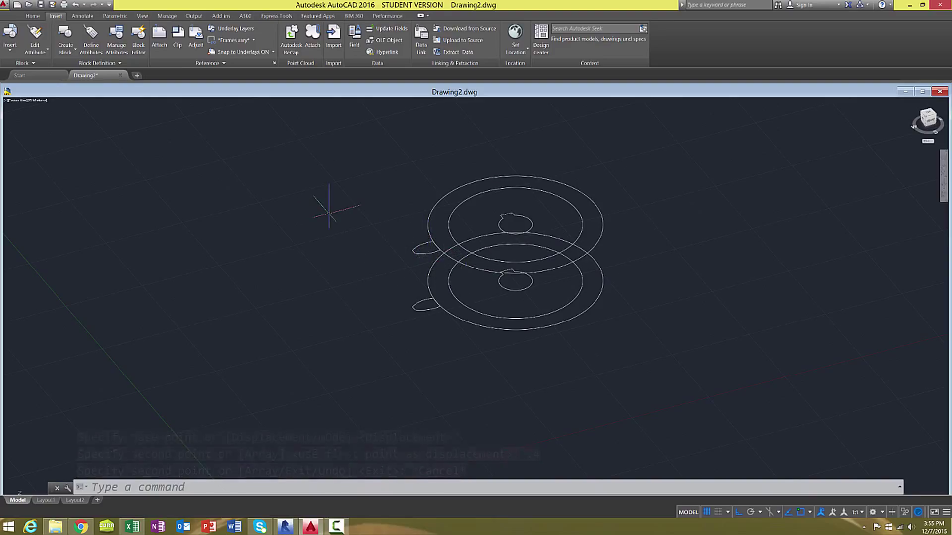
{"action": "type", "text": "ROTATE"}
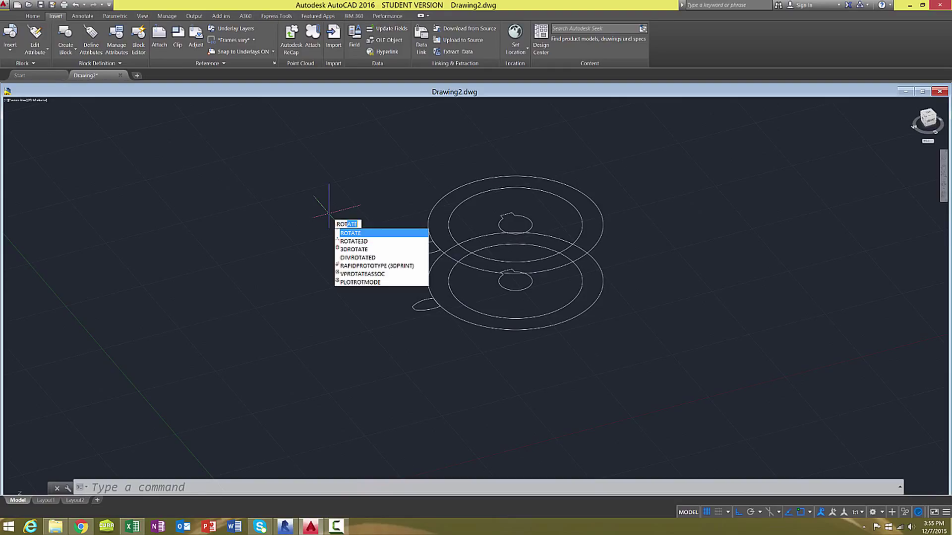
{"action": "key", "text": "Return"}
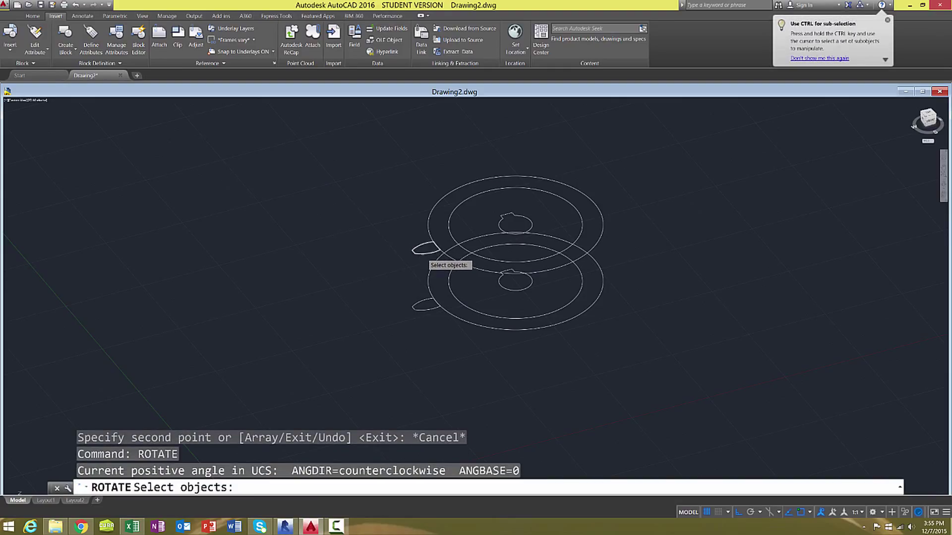
{"action": "left_click", "coordinate": [423, 253]}
{"action": "key", "text": "Return"}
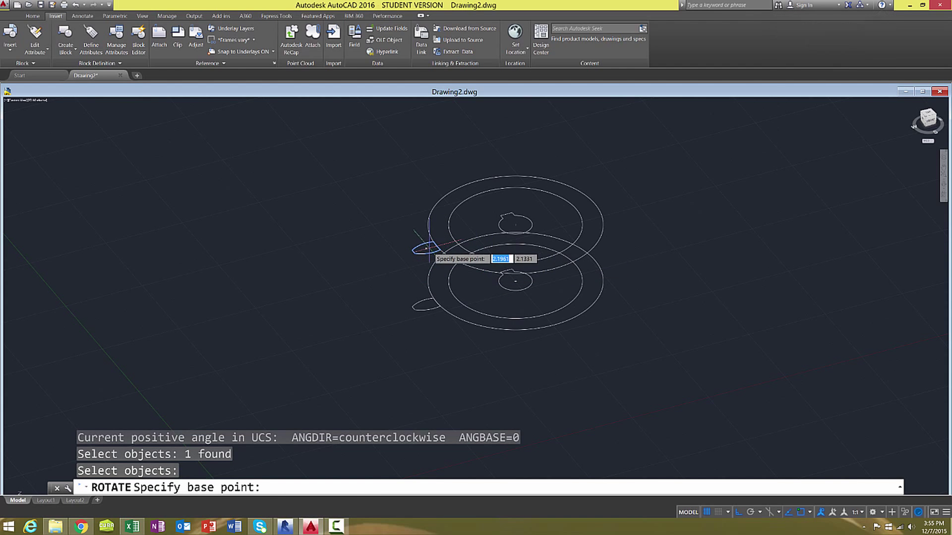
{"action": "left_click", "coordinate": [515, 224]}
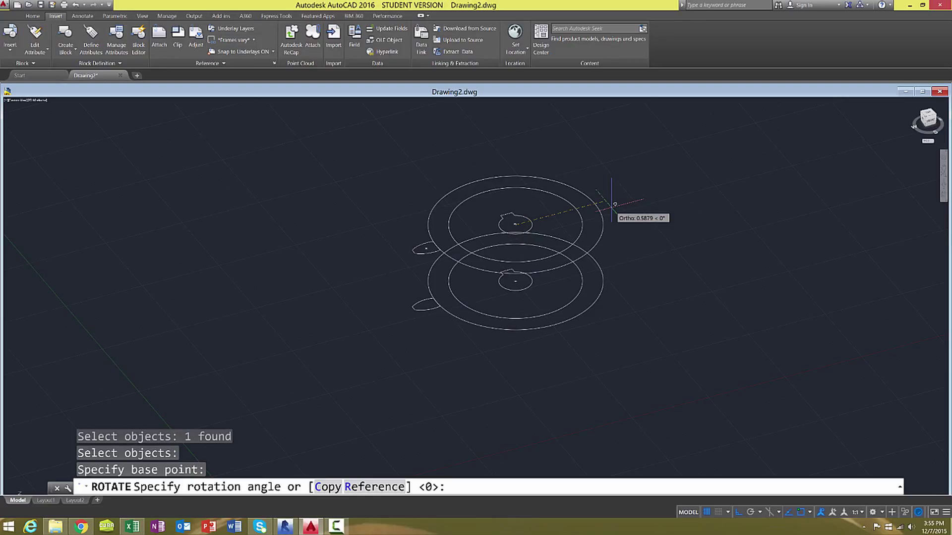
{"action": "type", "text": "30"}
{"action": "key", "text": "Return"}
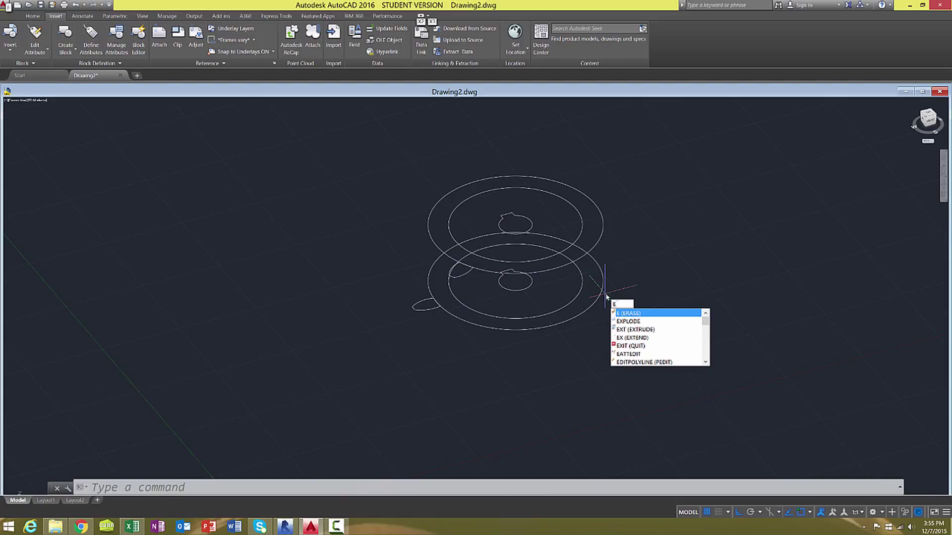
Step: Extrude the lower outer circle upward to the center point of the upper circles
{"action": "type", "text": "x"}
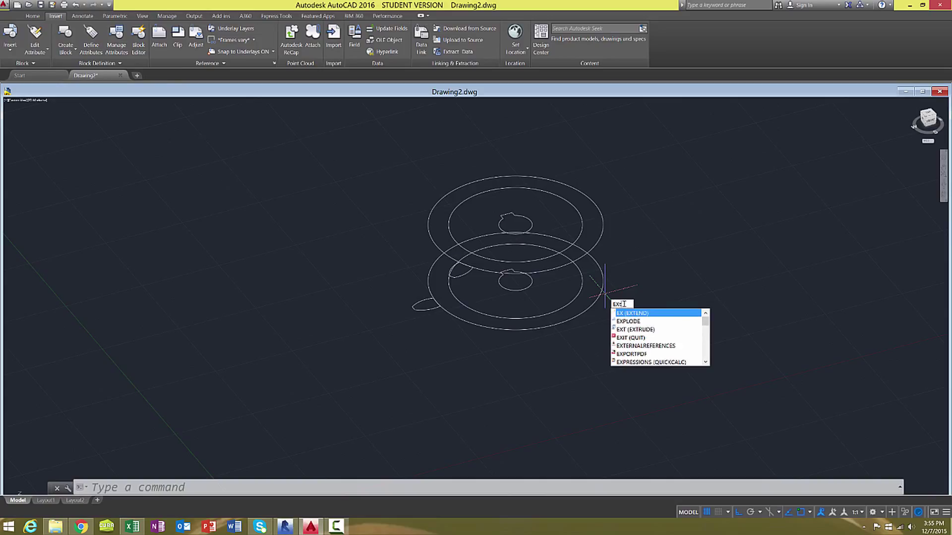
{"action": "type", "text": "trude"}
{"action": "key", "text": "Return"}
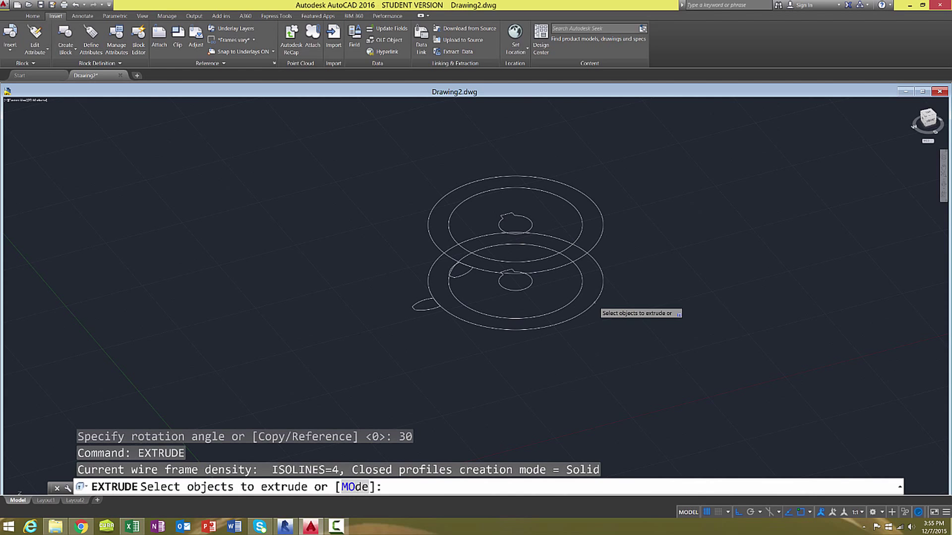
{"action": "left_click", "coordinate": [595, 302]}
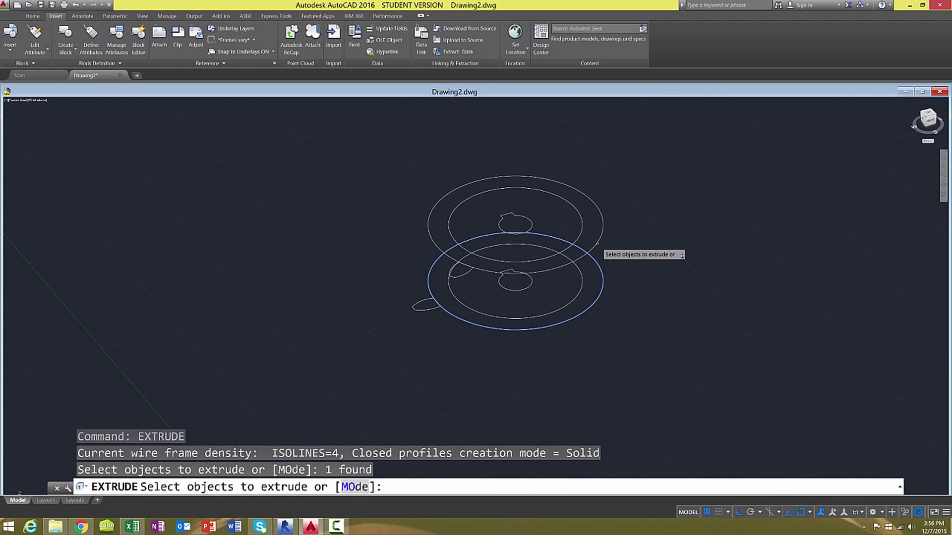
{"action": "key", "text": "Return"}
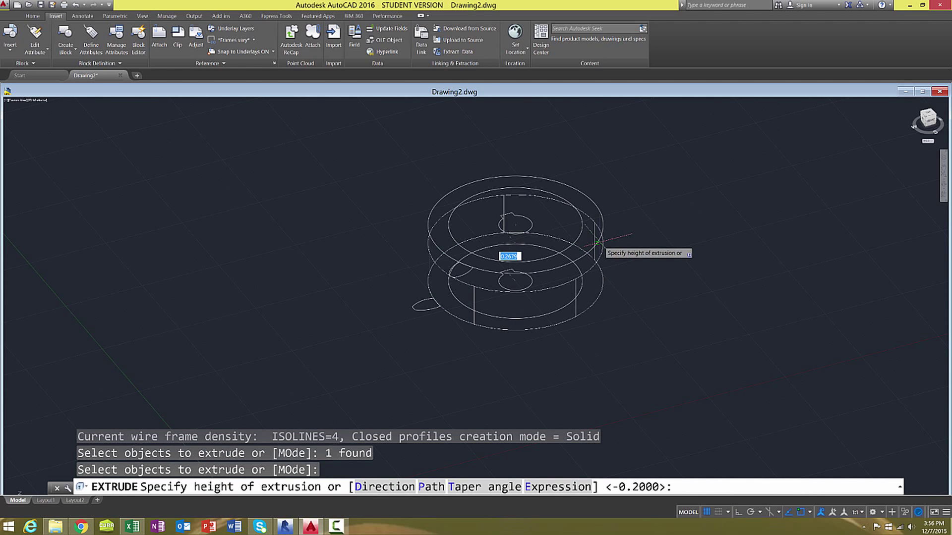
{"action": "left_click", "coordinate": [515, 224]}
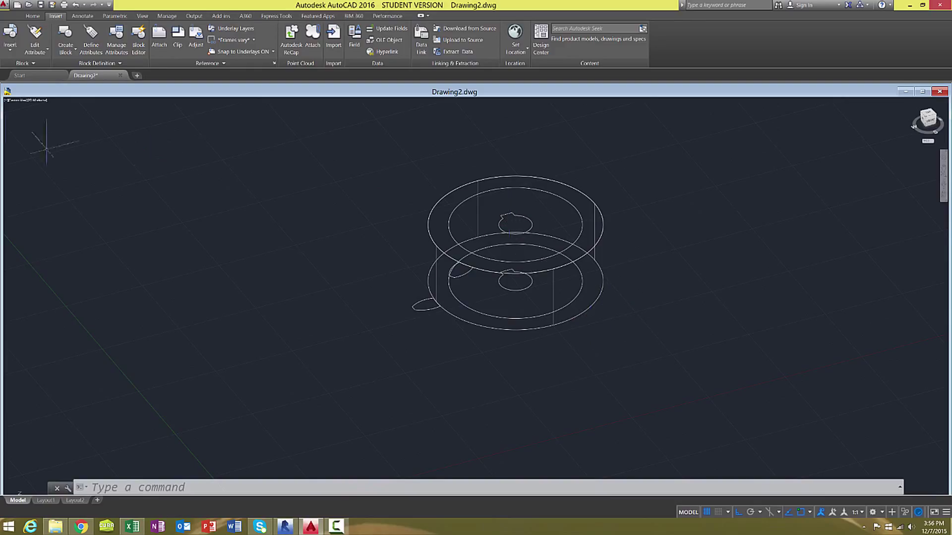
Step: Switch the visual style to Shaded and tilt the view to inspect the extruded gear body
{"action": "left_click", "coordinate": [35, 101]}
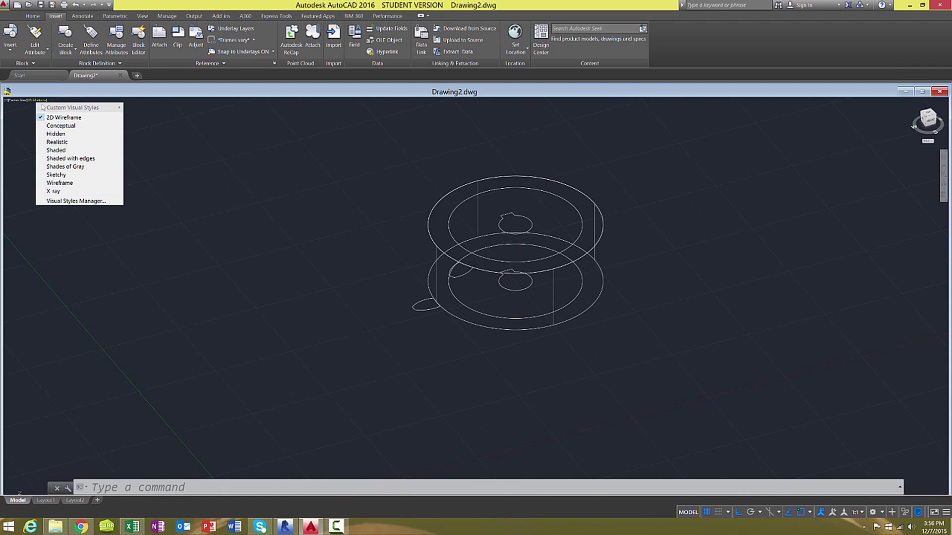
{"action": "left_click", "coordinate": [64, 150]}
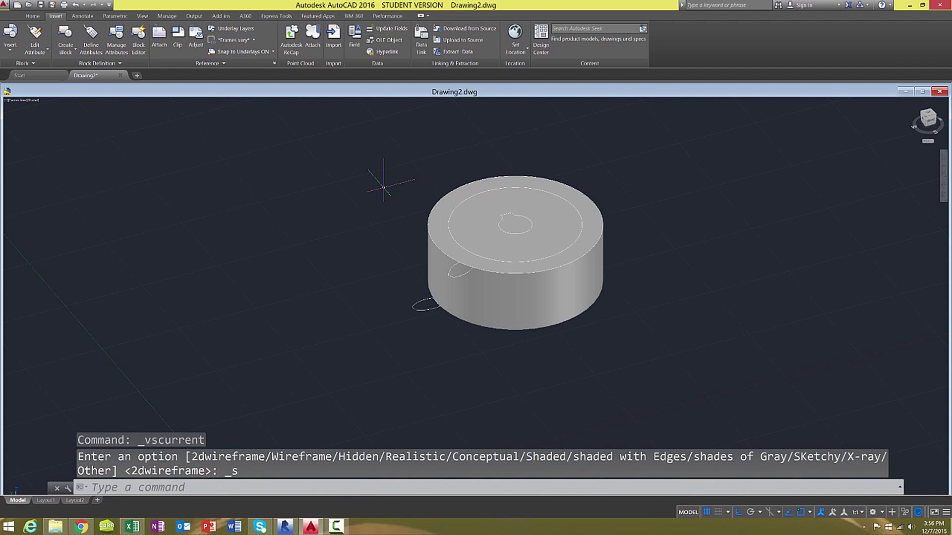
{"action": "mouse_move", "coordinate": [419, 233]}
{"action": "middle_mouse_down", "text": "shift"}
{"action": "mouse_move", "coordinate": [430, 241]}
{"action": "mouse_move", "coordinate": [421, 274]}
{"action": "mouse_move", "coordinate": [433, 299]}
{"action": "middle_mouse_up", "text": "shift"}
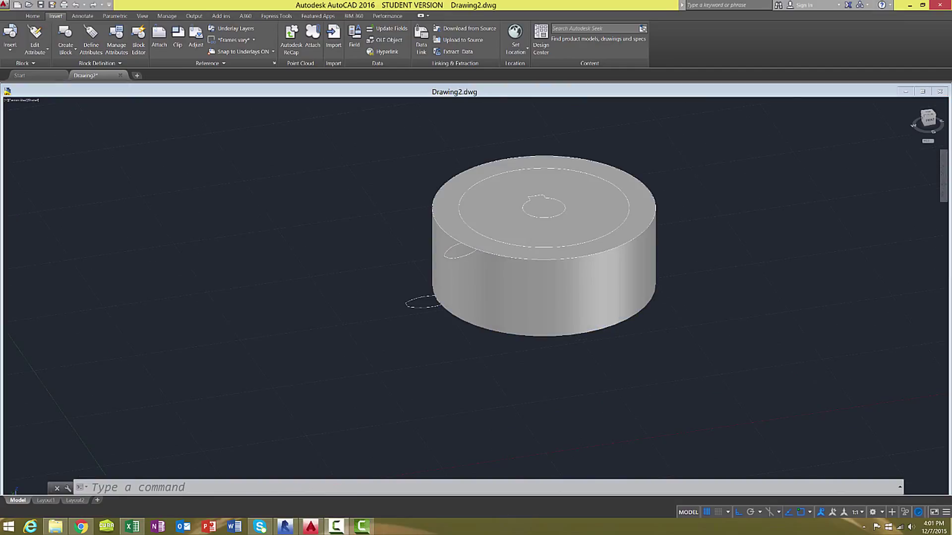
Step: Loft a solid tooth from the rotated upper profile to the lower tooth profile, using cross sections only
{"action": "left_click", "coordinate": [326, 320]}
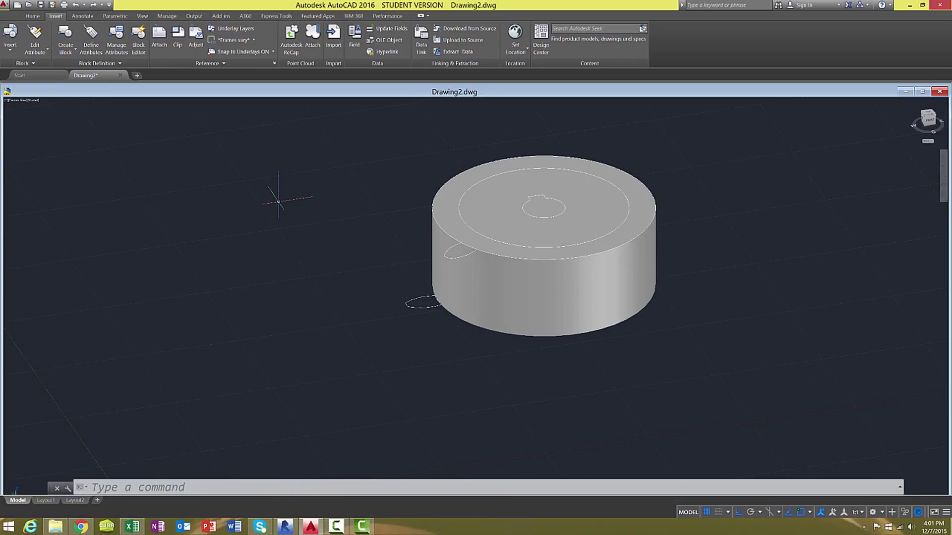
{"action": "type", "text": "loft"}
{"action": "key", "text": "Return"}
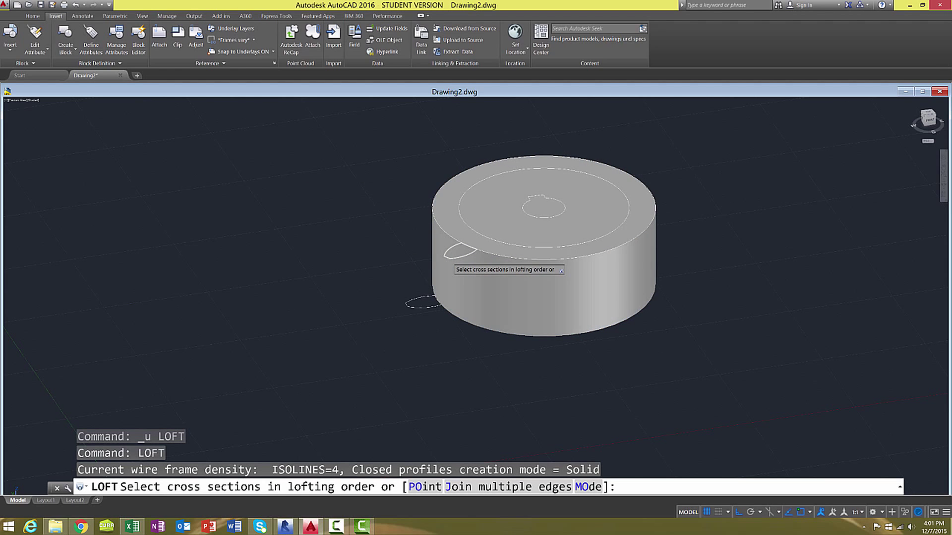
{"action": "left_click", "coordinate": [450, 258]}
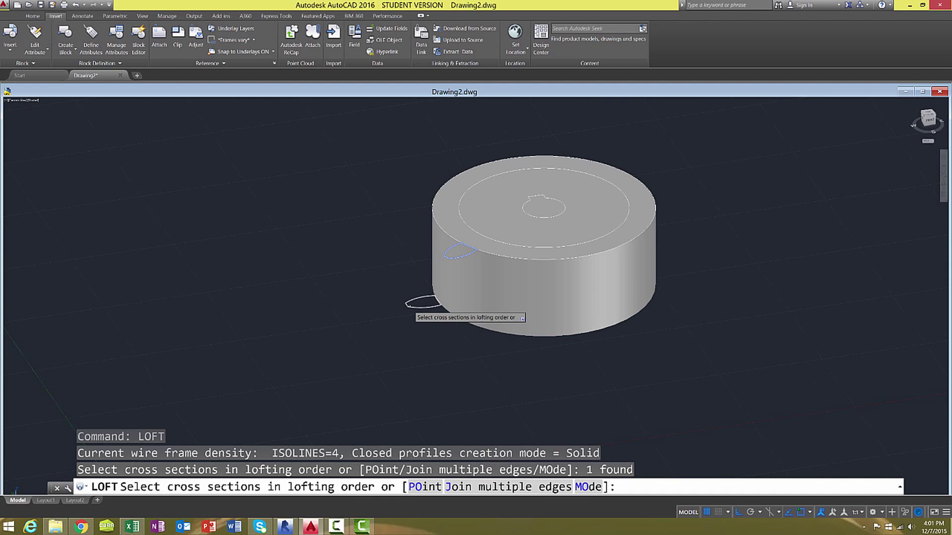
{"action": "left_click", "coordinate": [409, 305]}
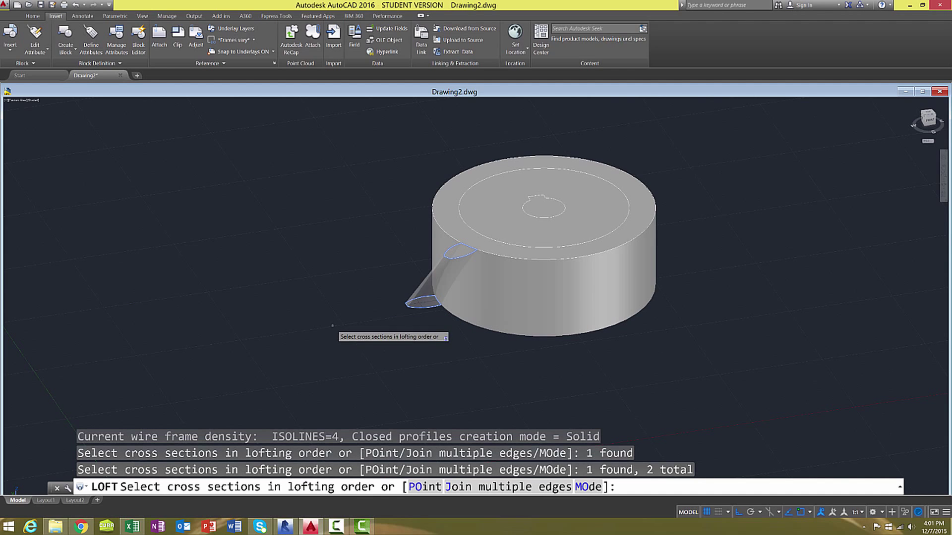
{"action": "key", "text": "Return"}
{"action": "key", "text": "Return"}
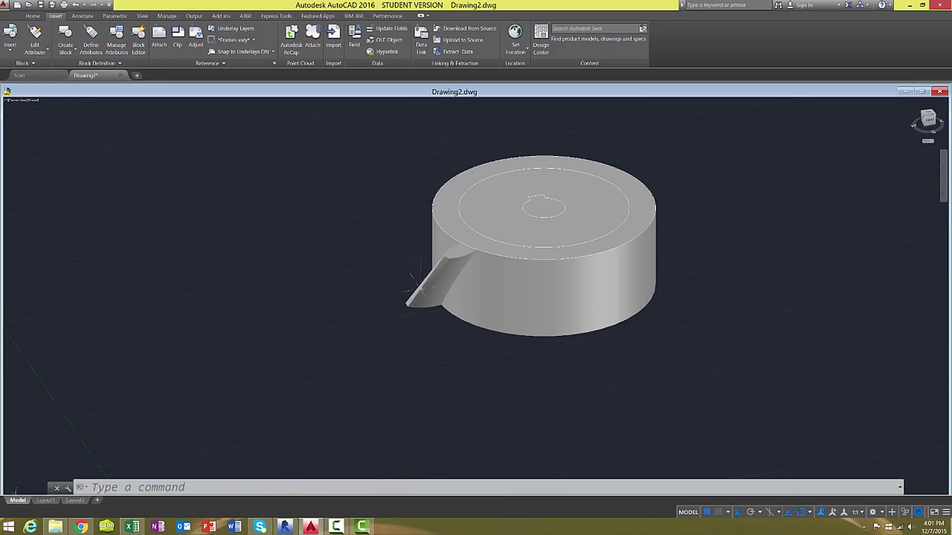
{"action": "left_click", "coordinate": [445, 264]}
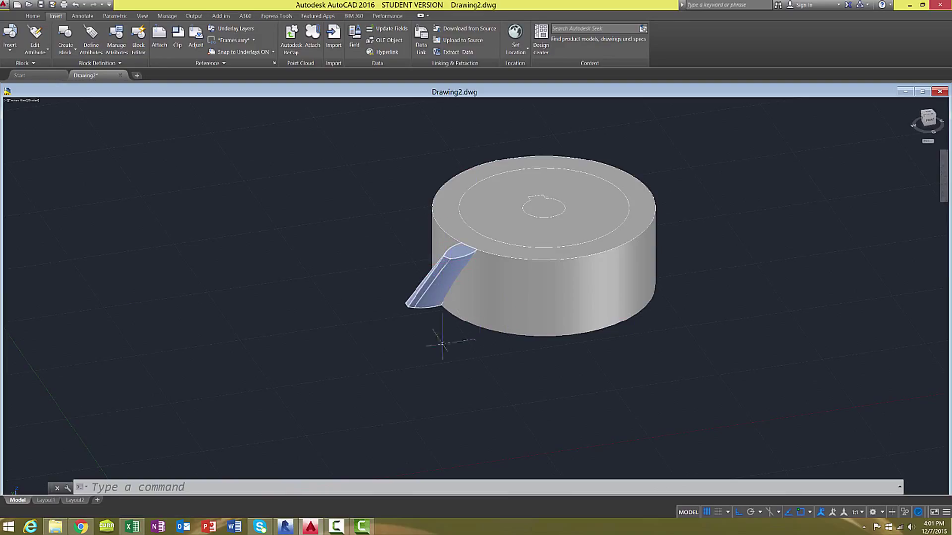
{"action": "key", "text": "Escape"}
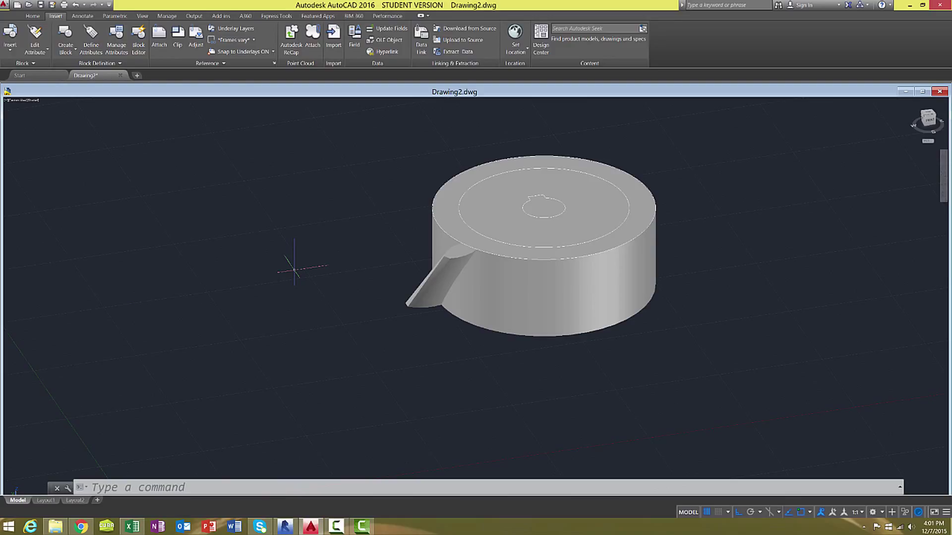
Step: Create a polar array of the lofted tooth around the center of the gear's upper face with 20 items
{"action": "type", "text": "d"}
{"action": "key", "text": "Return"}
{"action": "left_click", "coordinate": [449, 263]}
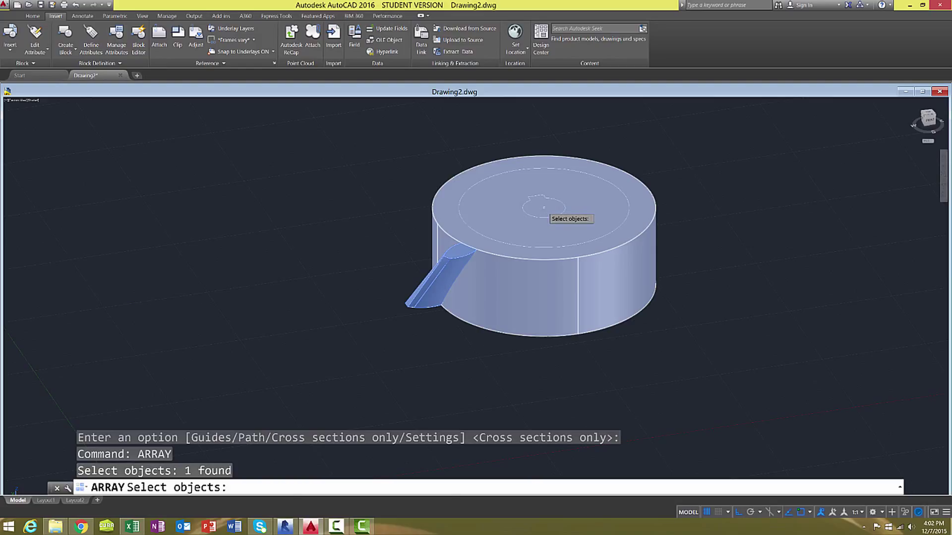
{"action": "key", "text": "Return"}
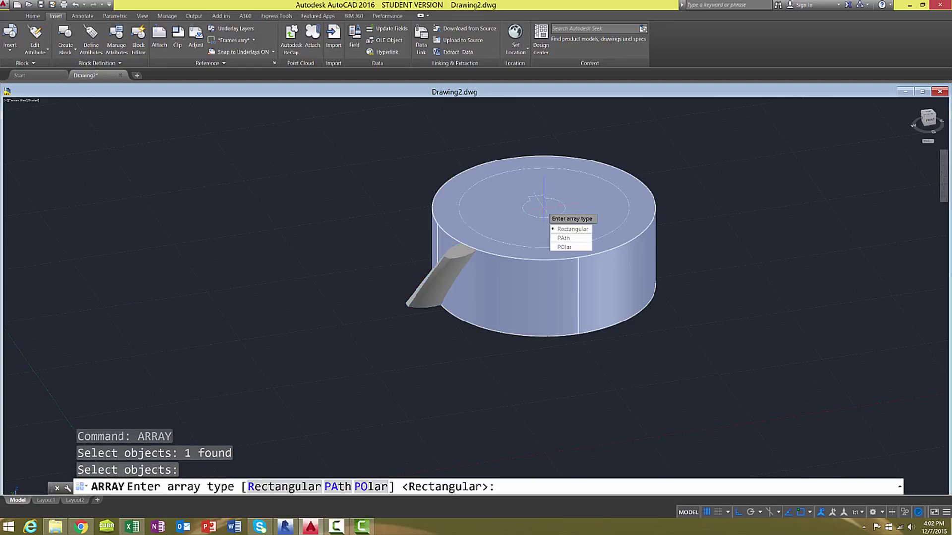
{"action": "left_click", "coordinate": [568, 247]}
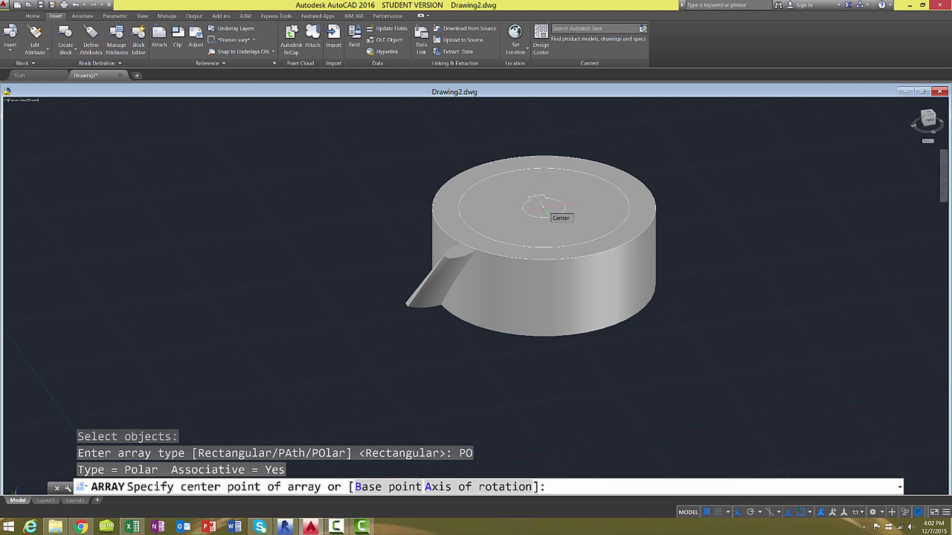
{"action": "left_click", "coordinate": [543, 208]}
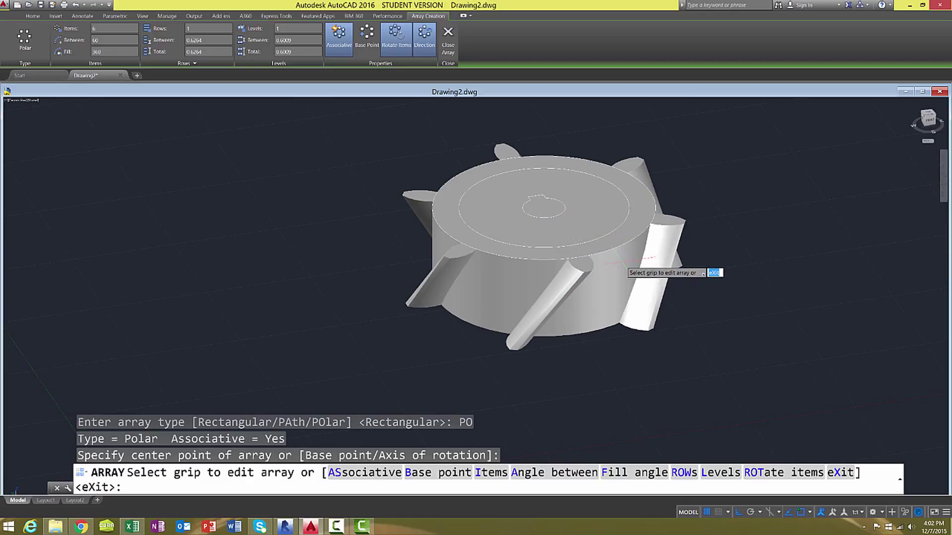
{"action": "key", "text": "Return"}
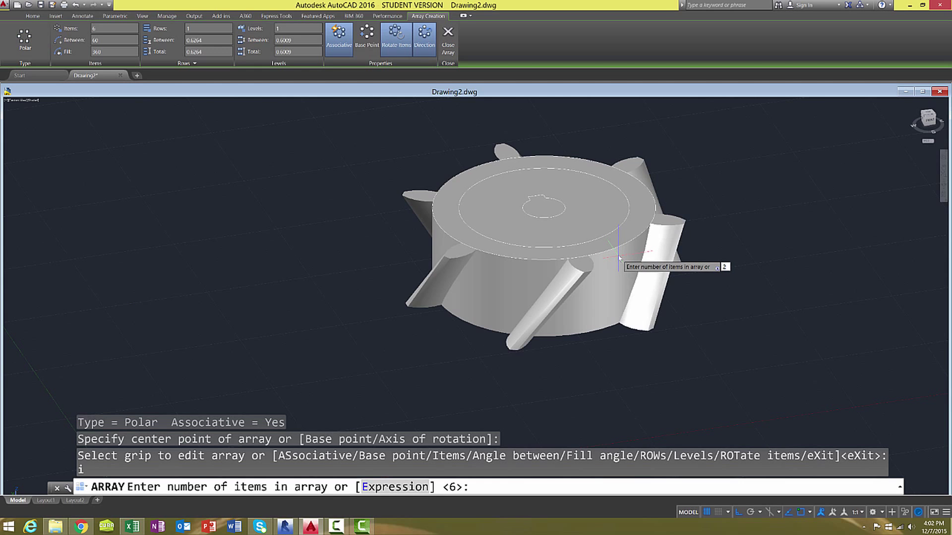
{"action": "type", "text": "20"}
{"action": "key", "text": "Return"}
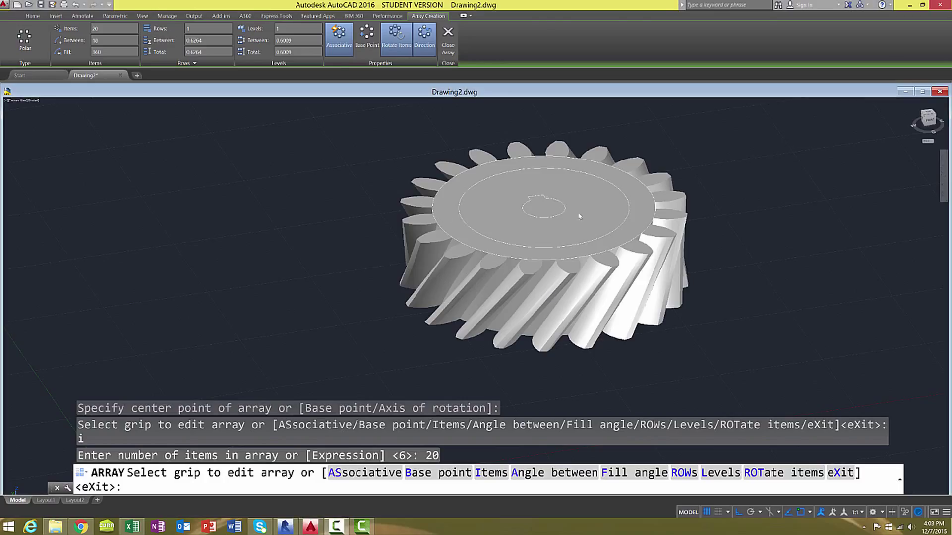
{"action": "key", "text": "Escape"}
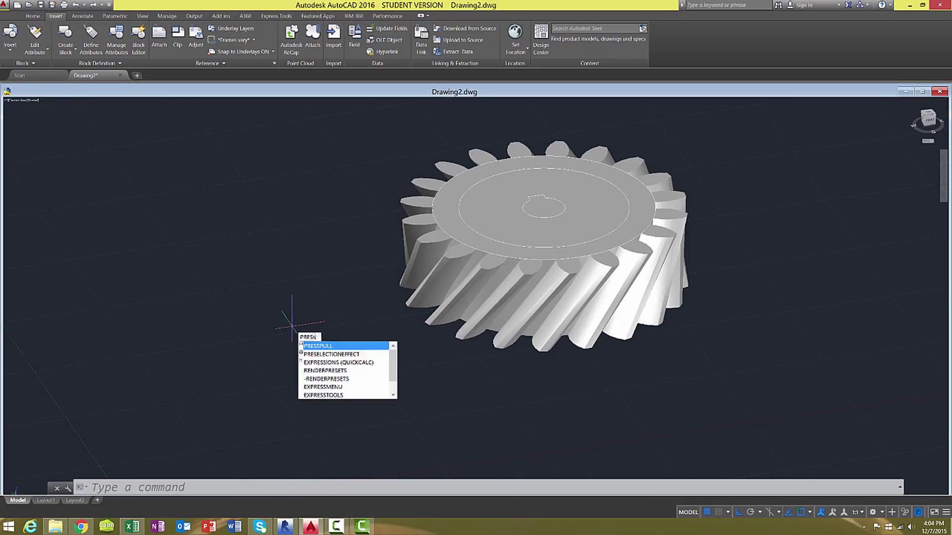
Step: Presspull the keyed bore area about 1.04 downward to cut it through the gear body
{"action": "key", "text": "Return"}
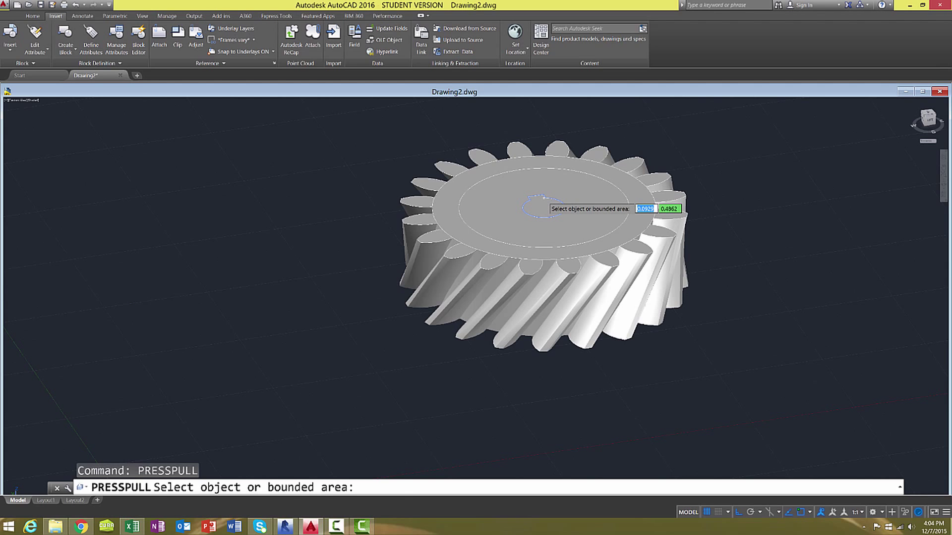
{"action": "left_click", "coordinate": [543, 198]}
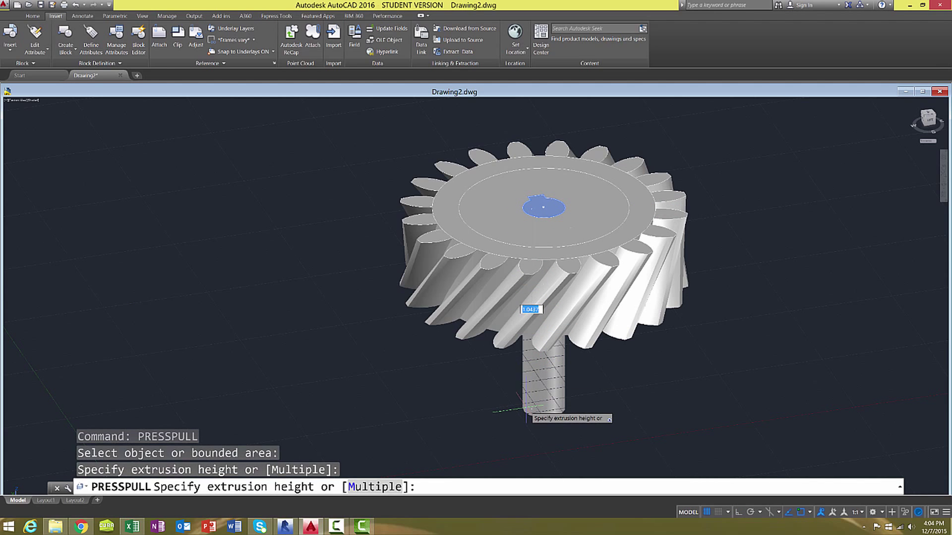
{"action": "left_click", "coordinate": [527, 411]}
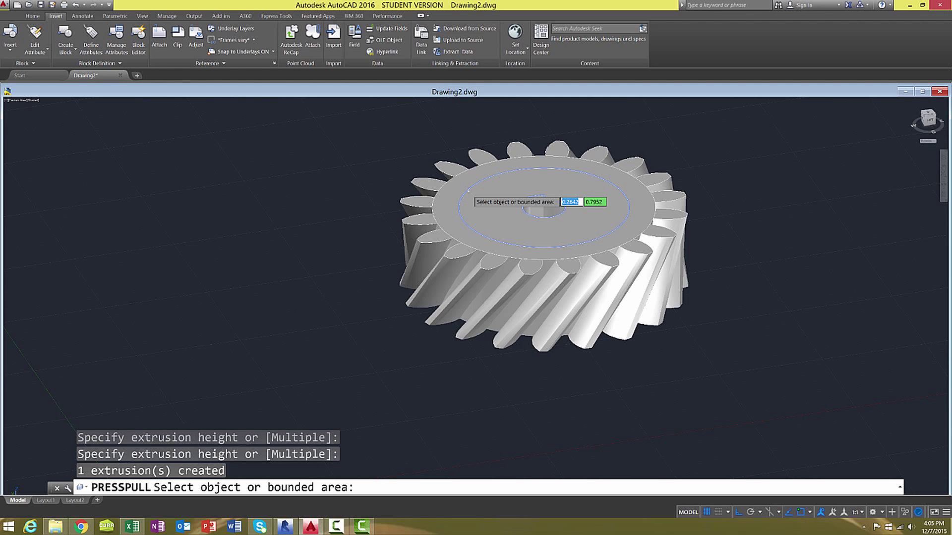
Step: Presspull the area between the bore and the inner circle 0.1 downward to recess the gear's upper face
{"action": "left_click", "coordinate": [468, 197]}
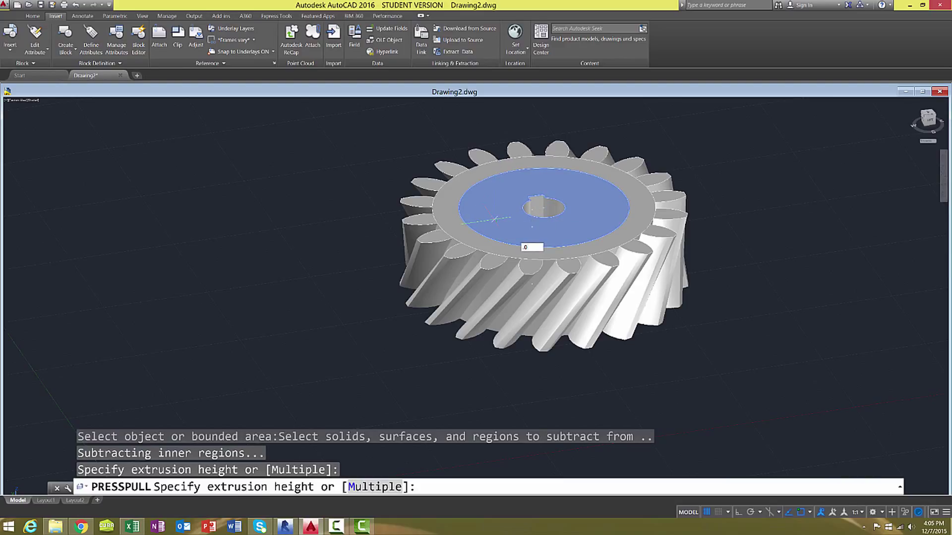
{"action": "key", "text": "Return"}
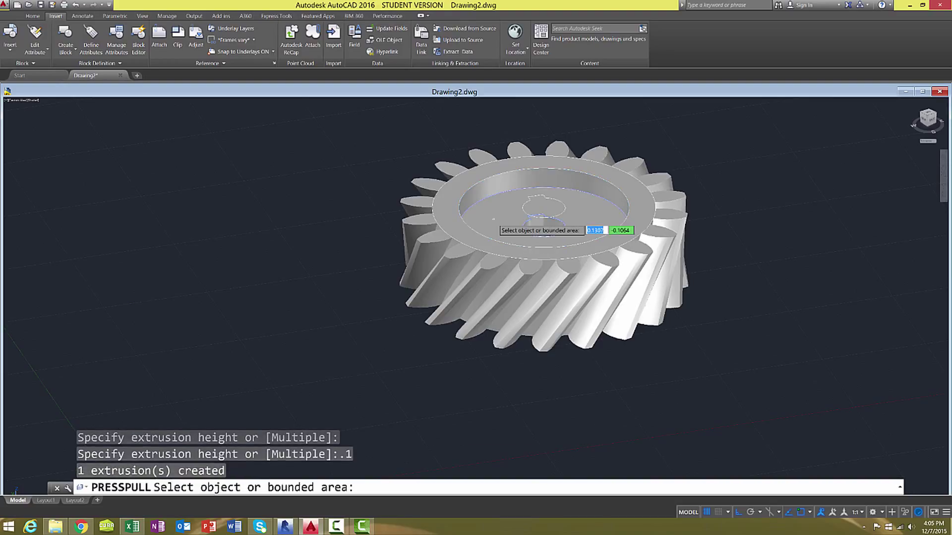
{"action": "key", "text": "Escape"}
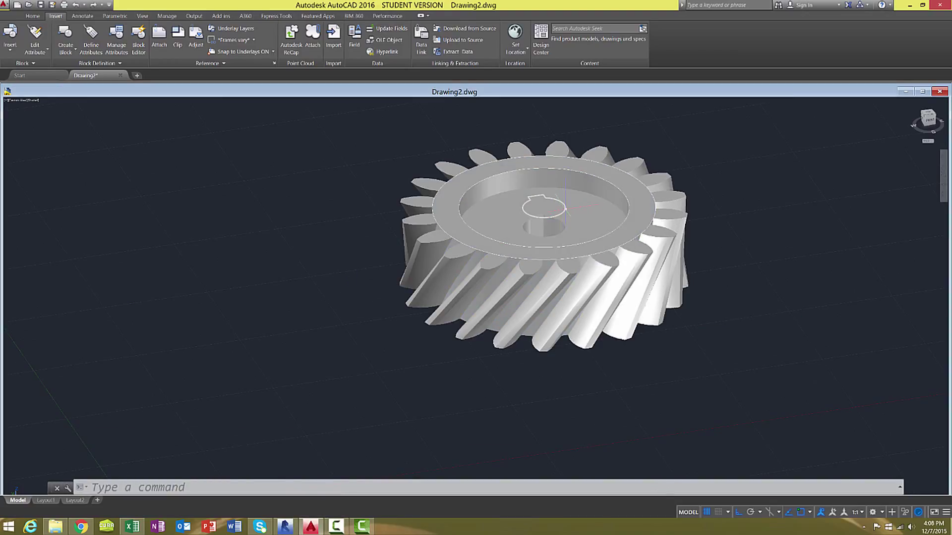
Step: Erase the leftover keyed bore outline and the recess circle from the gear's upper face
{"action": "left_click", "coordinate": [564, 208]}
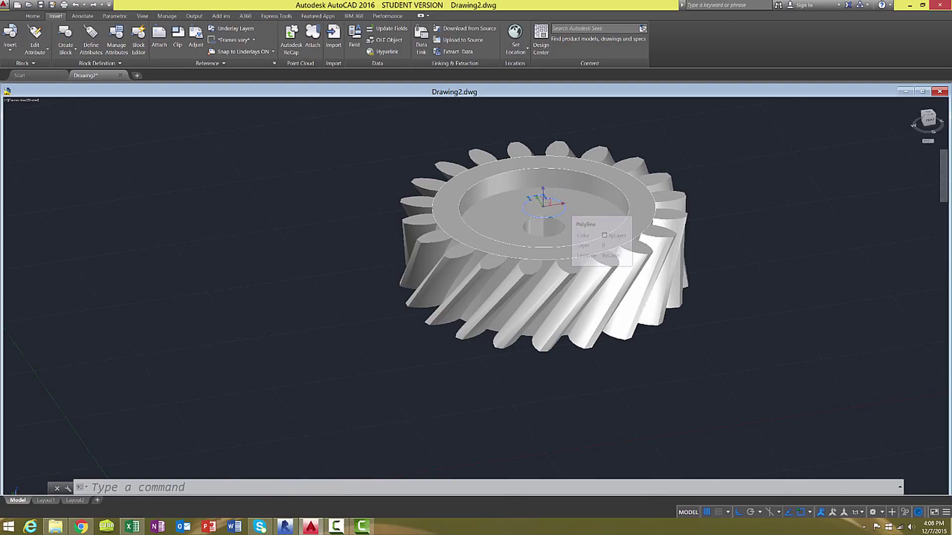
{"action": "key", "text": "Delete"}
{"action": "key", "text": "Escape"}
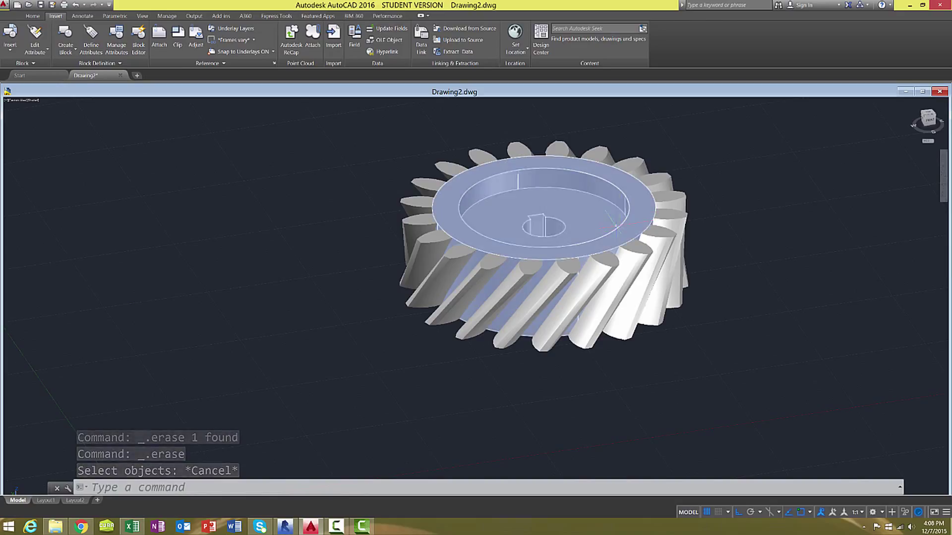
{"action": "left_click", "coordinate": [628, 208]}
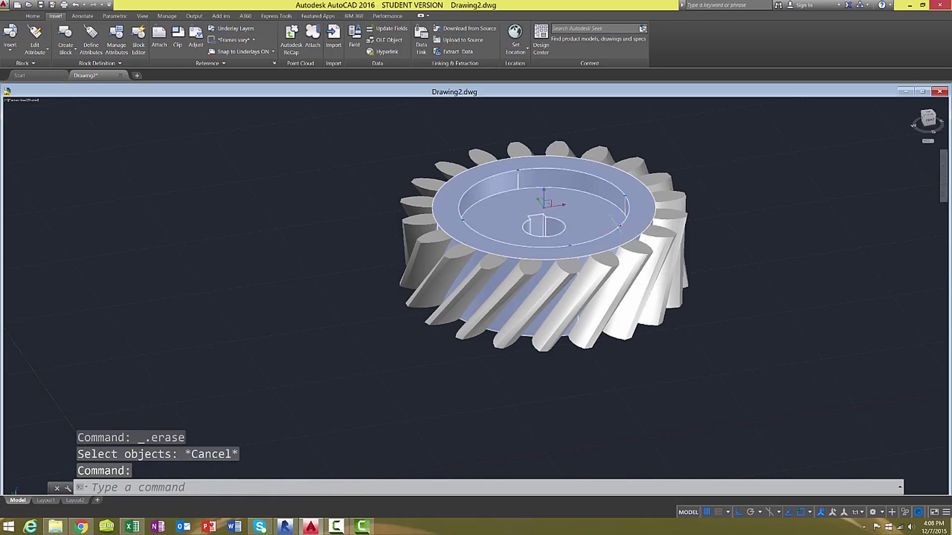
{"action": "key", "text": "Delete"}
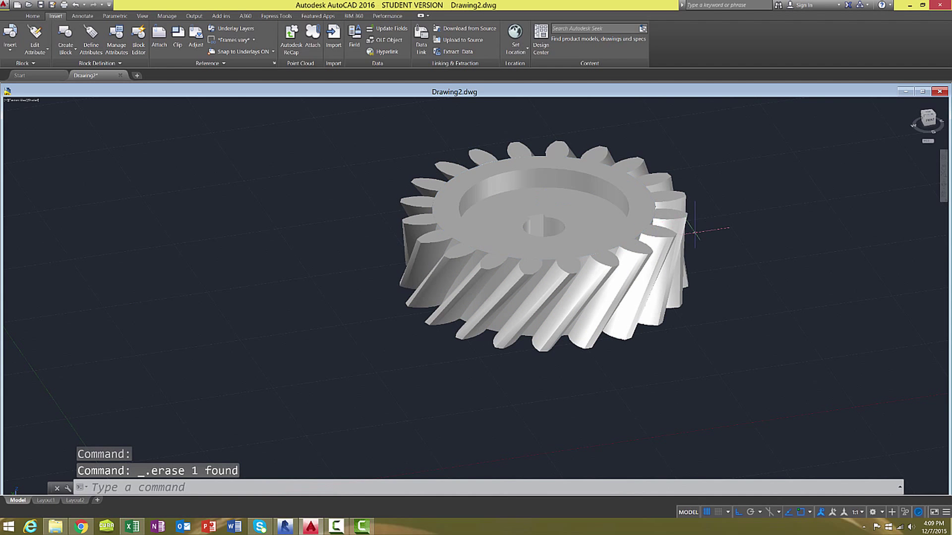
{"action": "middle_click_drag", "start_coordinate": [681, 310], "coordinate": [580, 240], "text": "shift"}
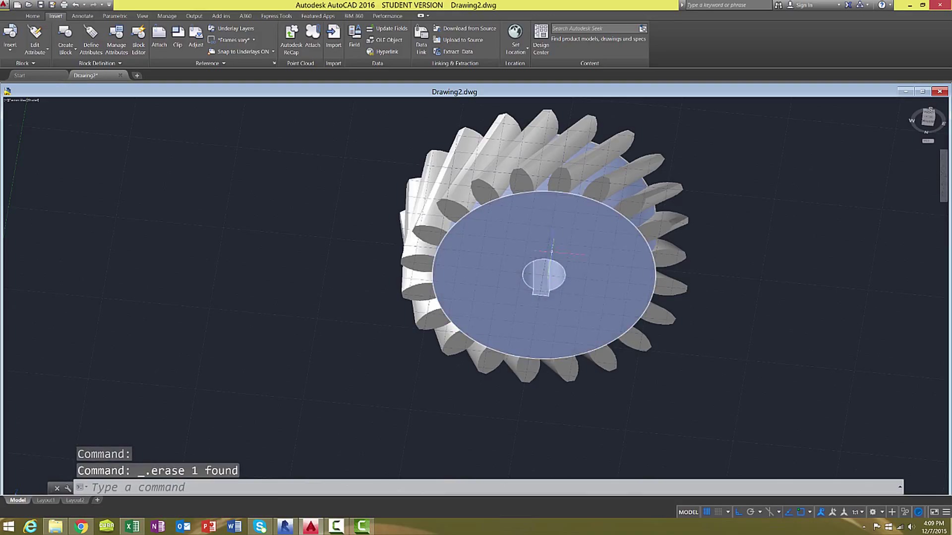
{"action": "left_click", "coordinate": [551, 258]}
{"action": "key", "text": "Delete"}
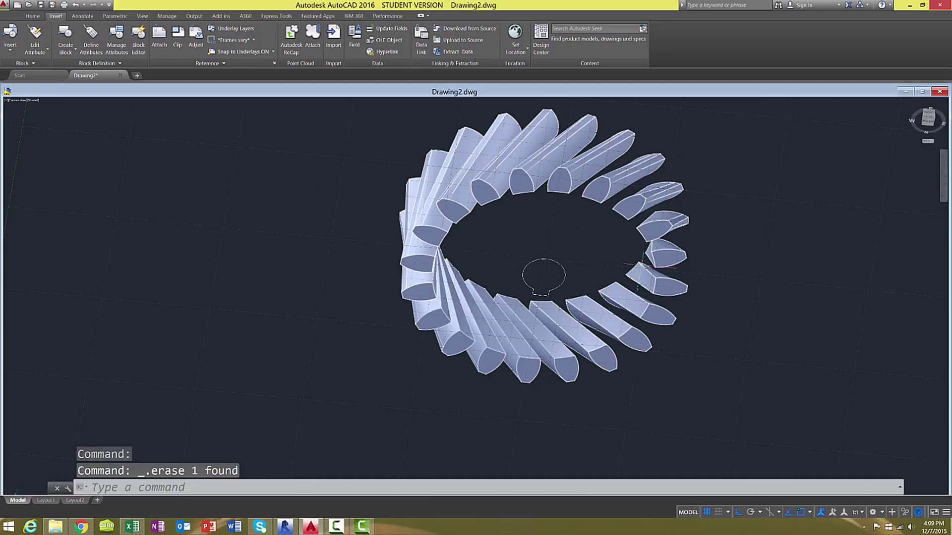
{"action": "key", "text": "ctrl+z"}
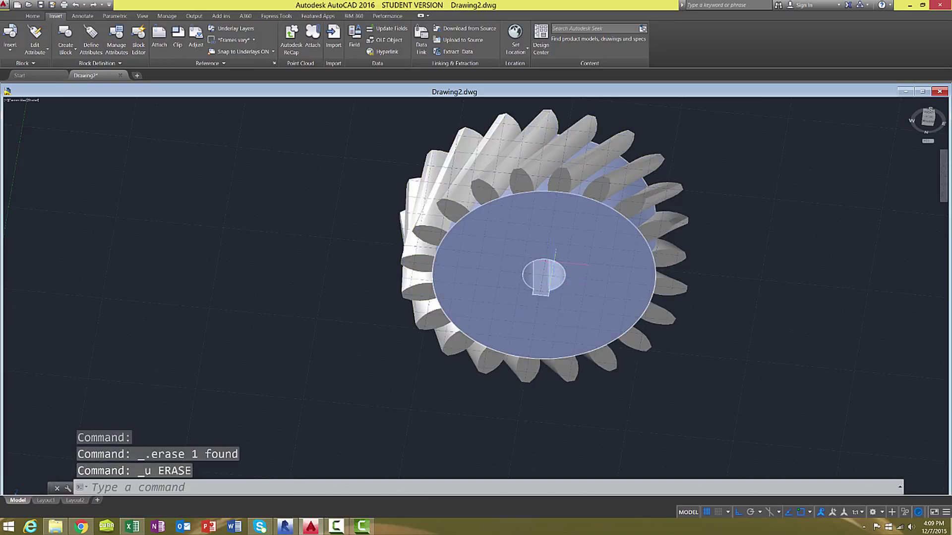
Step: Erase the leftover keyed bore outline on the gear's underside
{"action": "left_click", "coordinate": [554, 264]}
{"action": "key", "text": "Delete"}
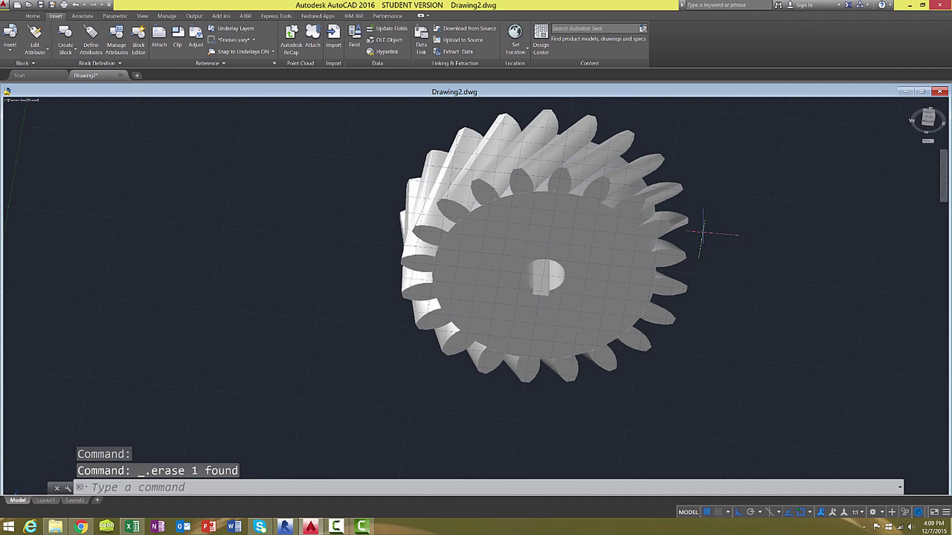
Step: Fillet the upper rim edge of the gear's circular recess with a radius of .03
{"action": "middle_click_drag", "start_coordinate": [701, 234], "coordinate": [650, 362], "text": "shift"}
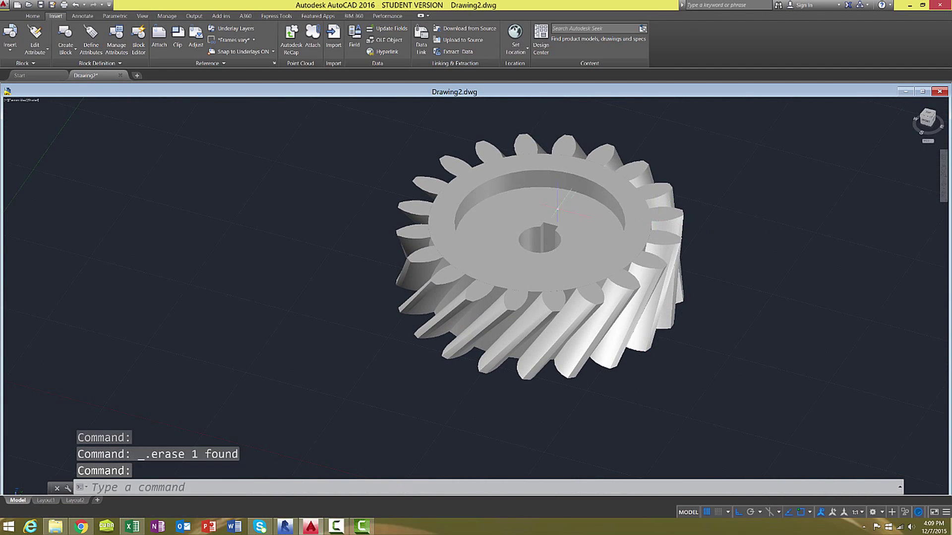
{"action": "scroll", "coordinate": [557, 208], "scroll_direction": "up", "scroll_amount": 2}
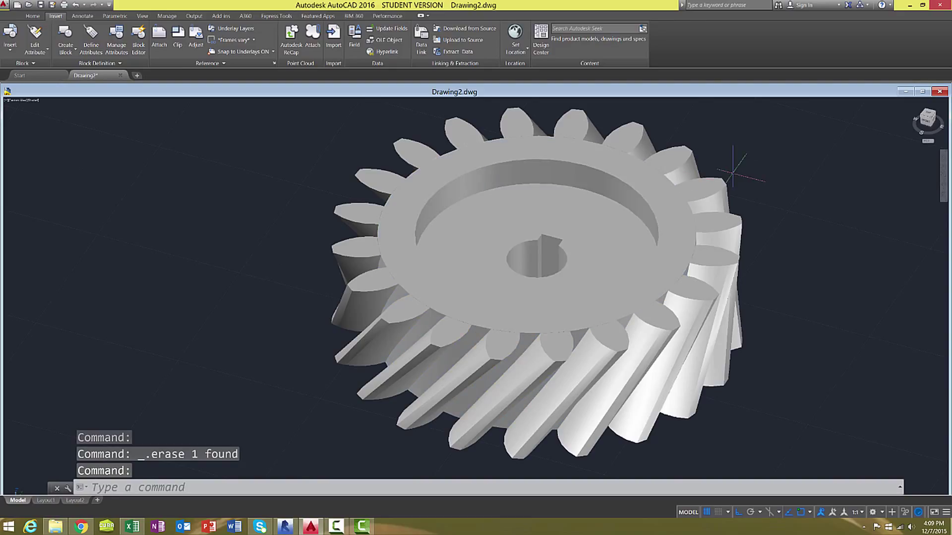
{"action": "key", "text": "Return"}
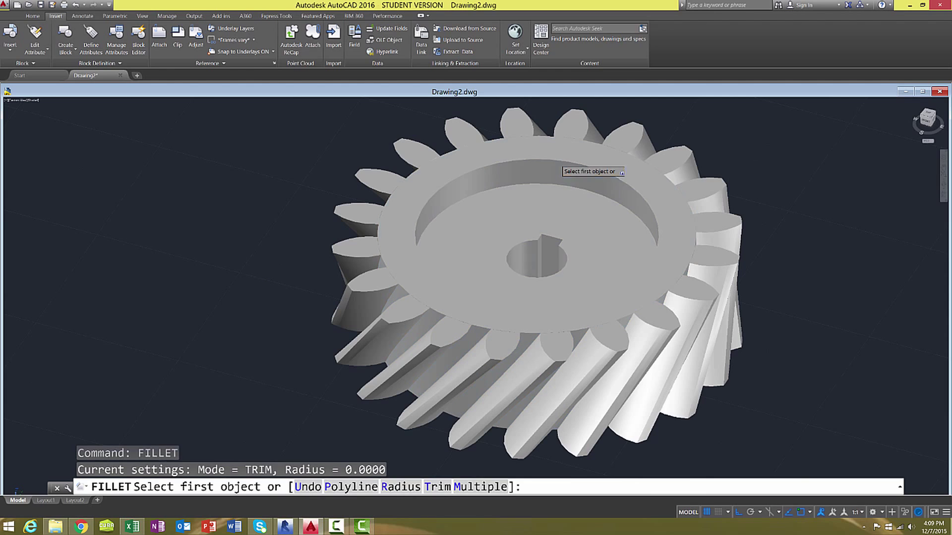
{"action": "left_click", "coordinate": [557, 162]}
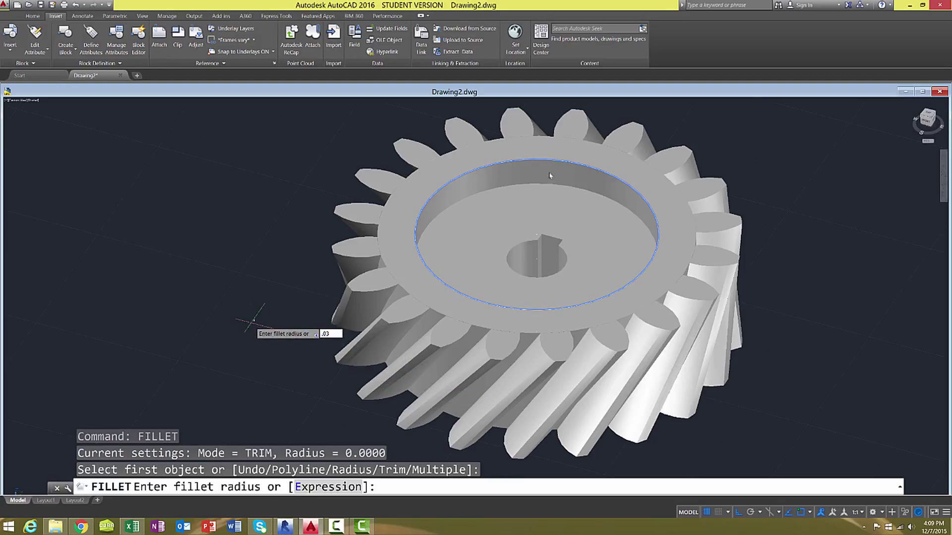
{"action": "key", "text": "Return"}
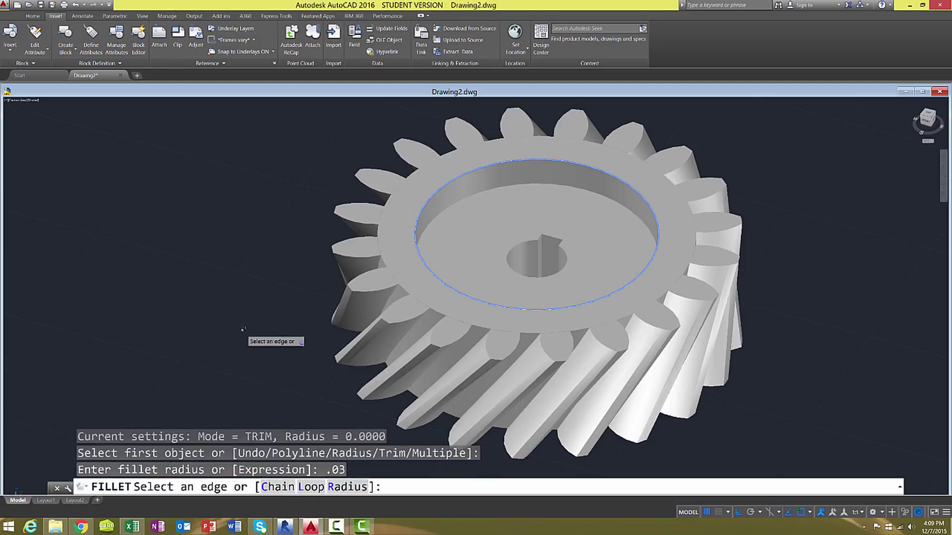
{"action": "left_click", "coordinate": [417, 233]}
{"action": "key", "text": "Return"}
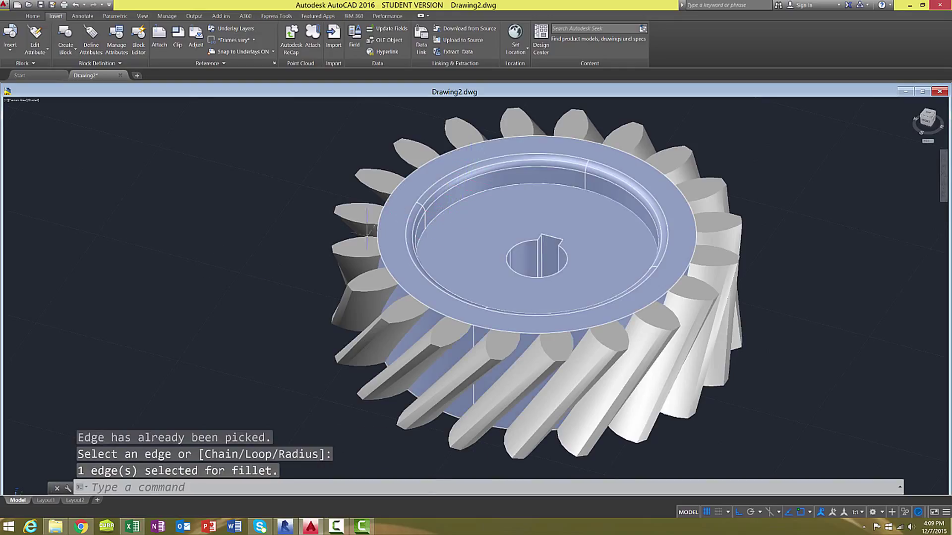
{"action": "left_click", "coordinate": [148, 277]}
{"action": "key", "text": "Escape"}
{"action": "key", "text": "Escape"}
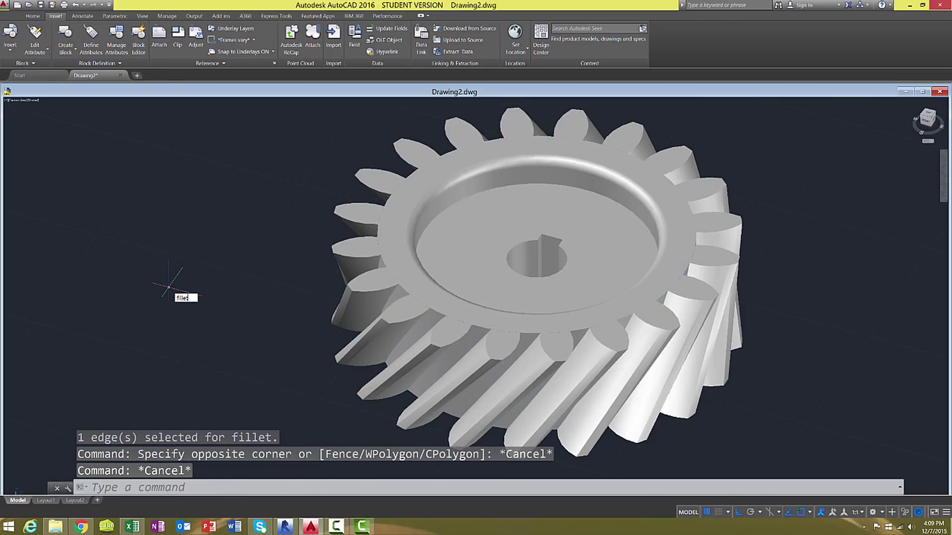
Step: Fillet the floor edge of the circular recess with a radius of 0.03
{"action": "key", "text": "Return"}
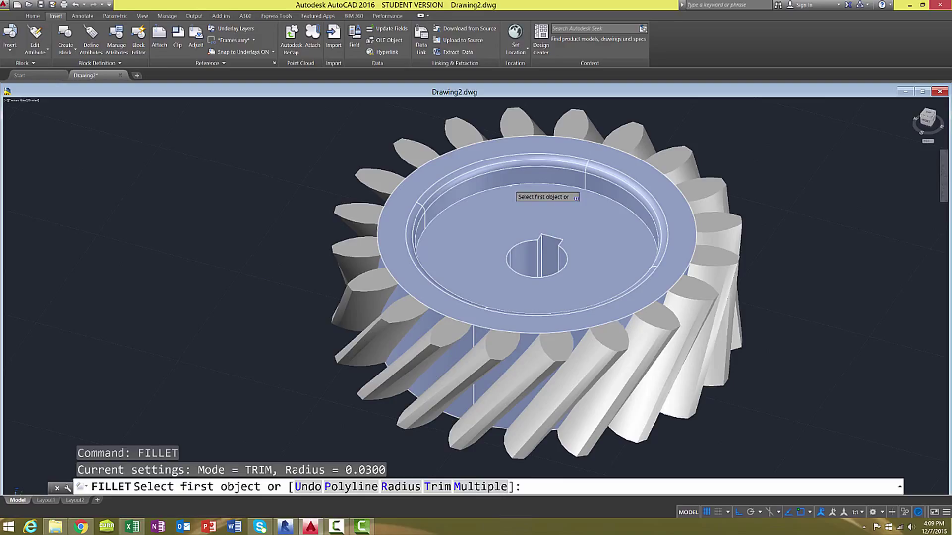
{"action": "left_click", "coordinate": [512, 188]}
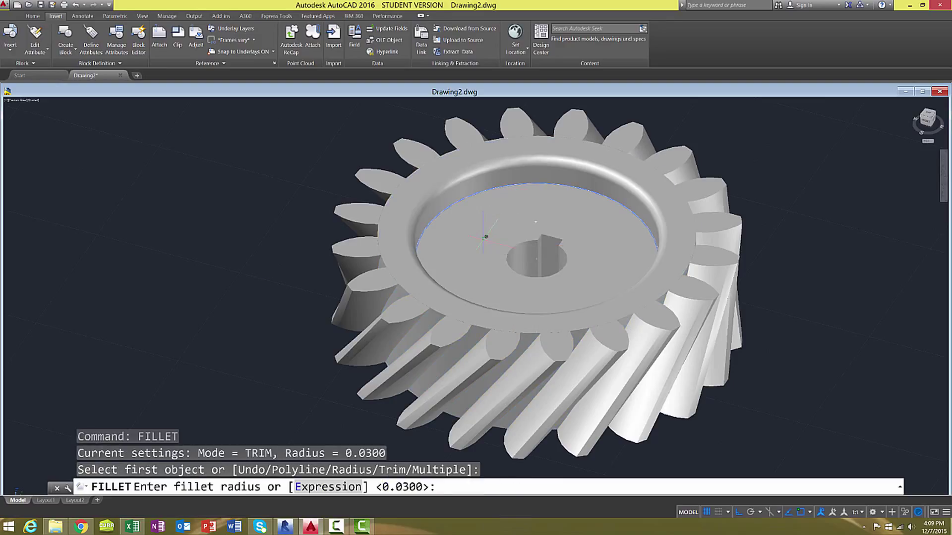
{"action": "key", "text": "Return"}
{"action": "key", "text": "Return"}
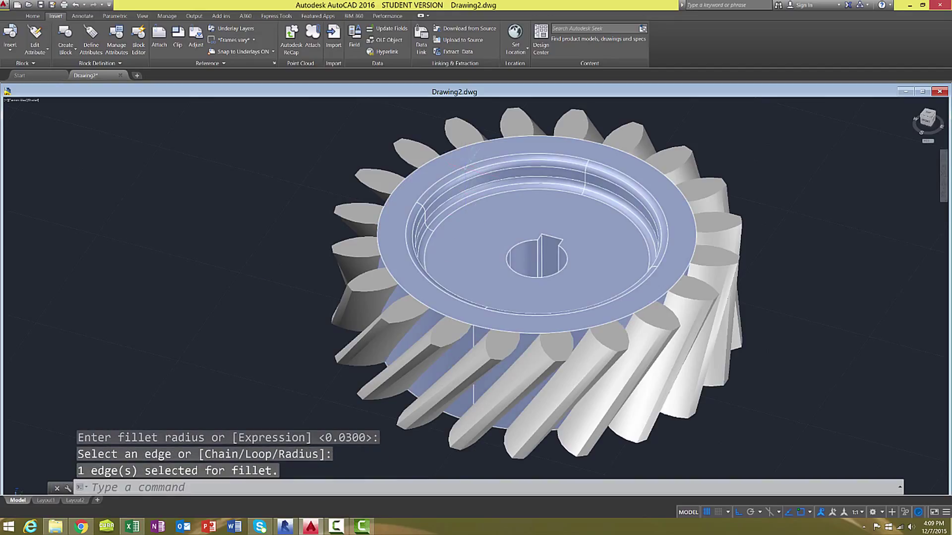
{"action": "key", "text": "Escape"}
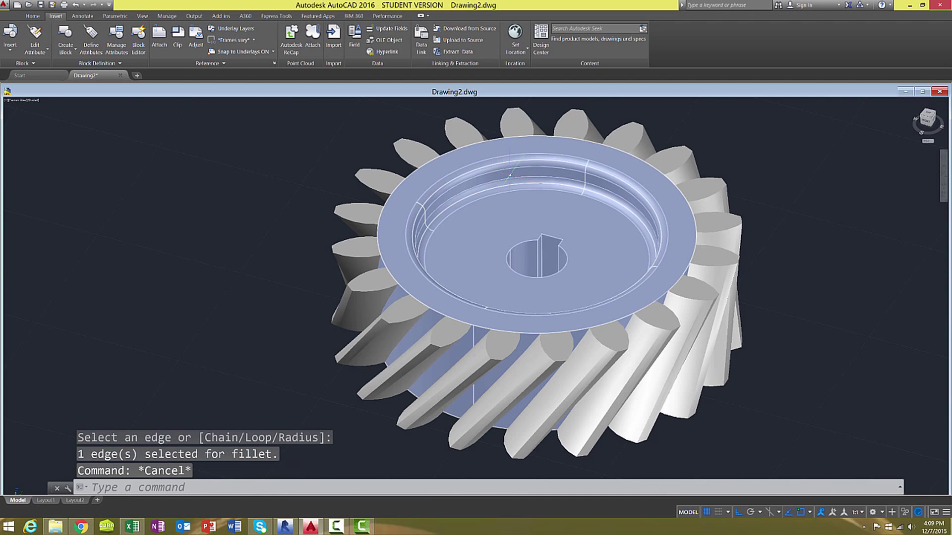
Step: Mirror the gear body and teeth in 3D about the XY plane through the center of the gear's lower face, keeping the source objects
{"action": "middle_click_drag", "start_coordinate": [533, 223], "coordinate": [619, 261], "text": "shift"}
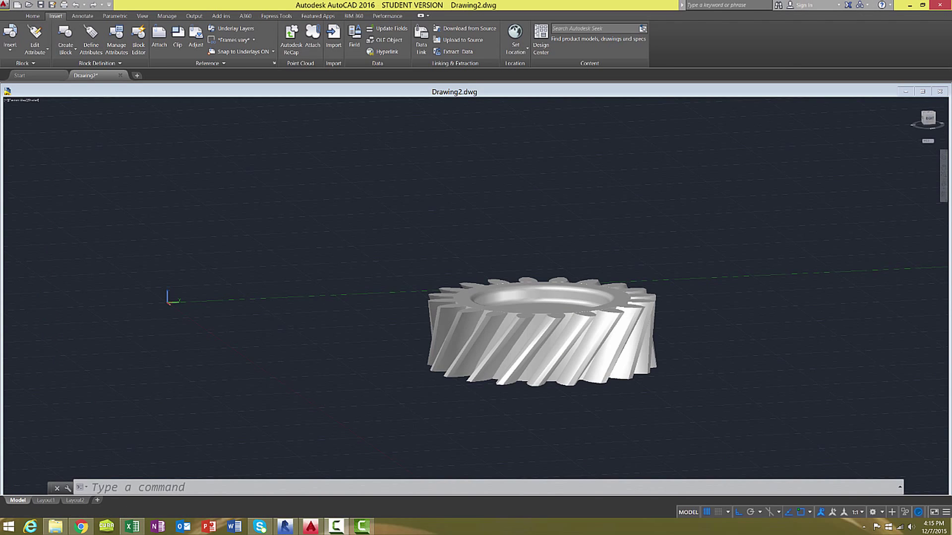
{"action": "left_click", "coordinate": [303, 306]}
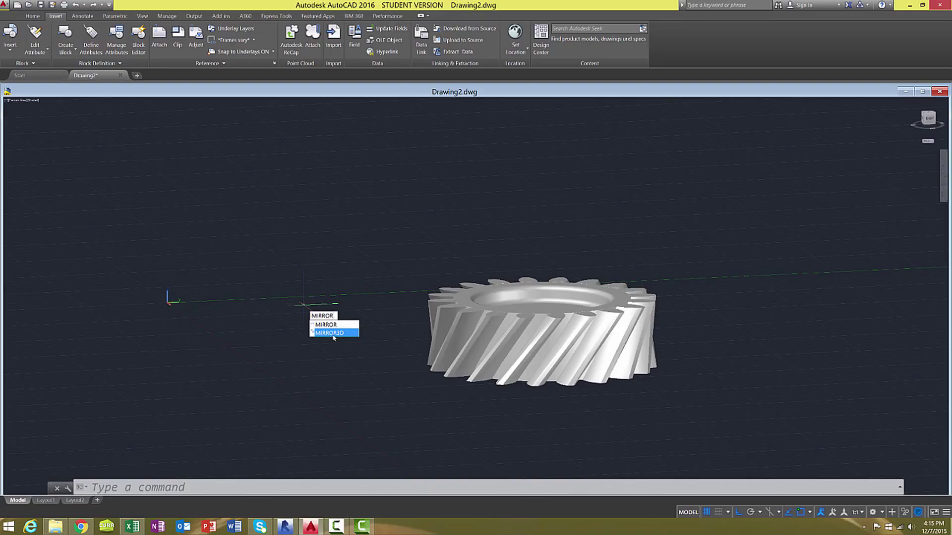
{"action": "left_click", "coordinate": [334, 333]}
{"action": "left_click", "coordinate": [714, 222]}
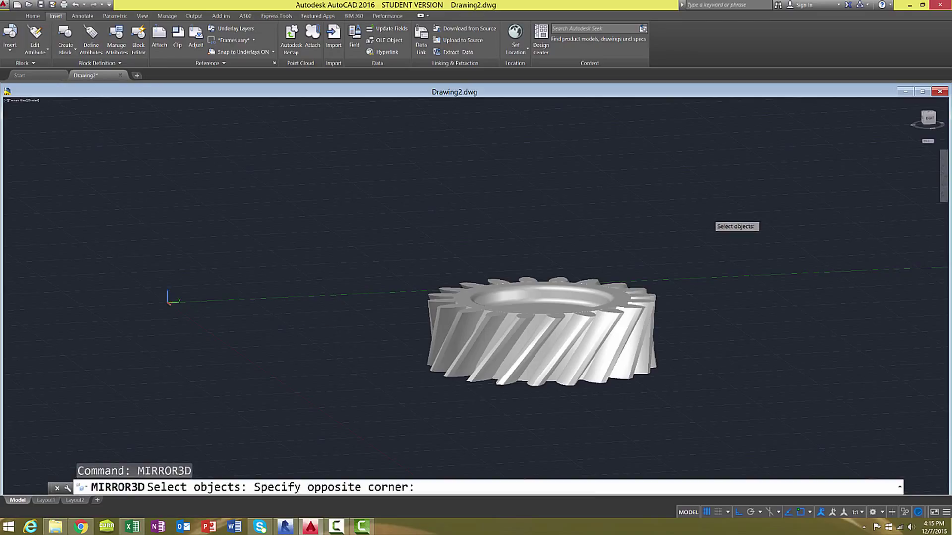
{"action": "left_click", "coordinate": [348, 420]}
{"action": "key", "text": "Return"}
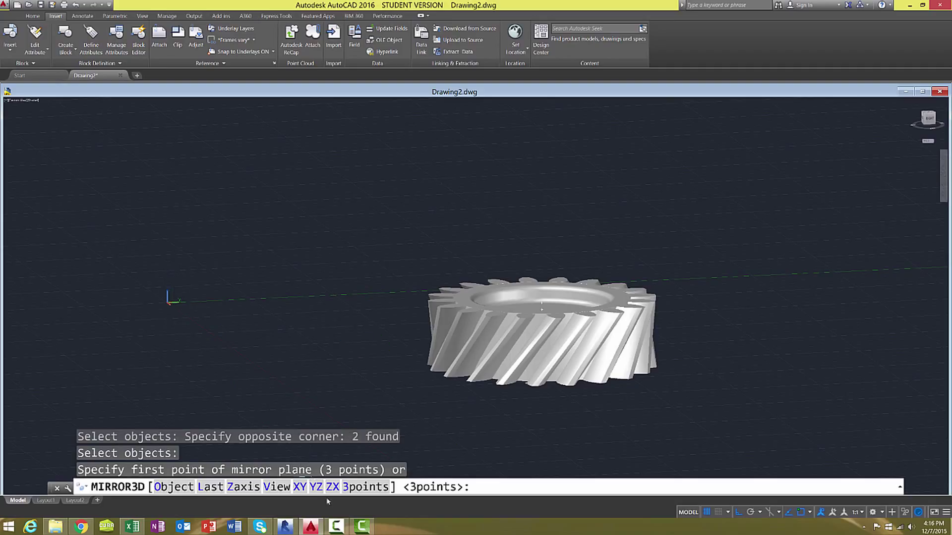
{"action": "left_click", "coordinate": [300, 488]}
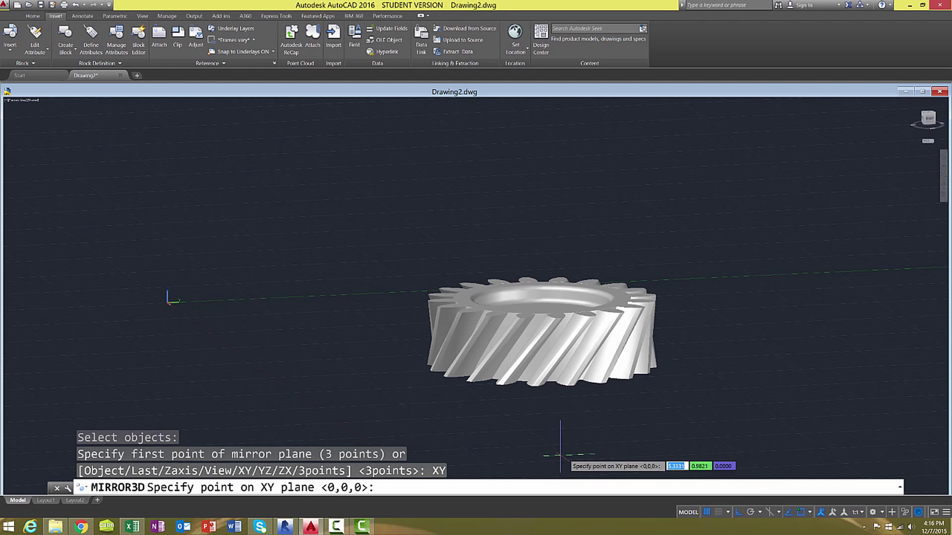
{"action": "middle_click_drag", "start_coordinate": [569, 443], "coordinate": [592, 381], "text": "shift"}
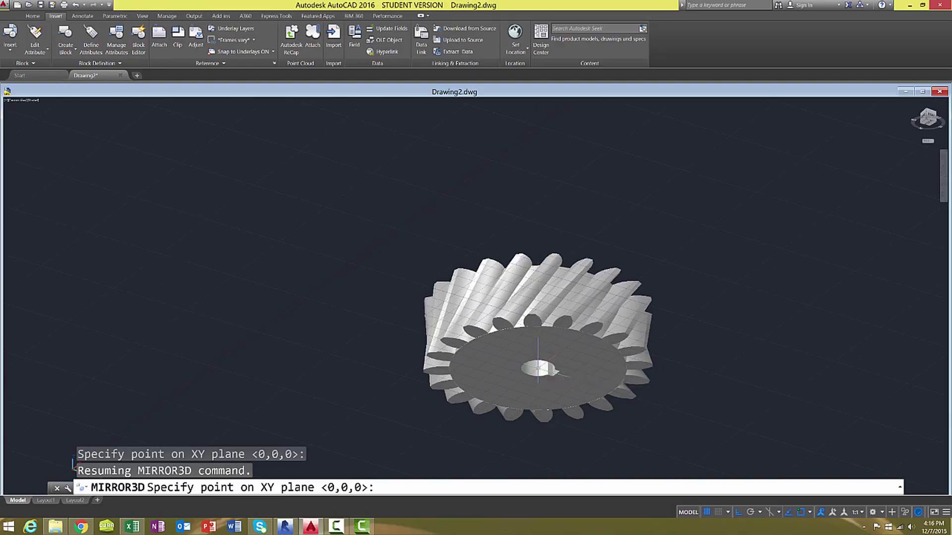
{"action": "left_click", "coordinate": [540, 371]}
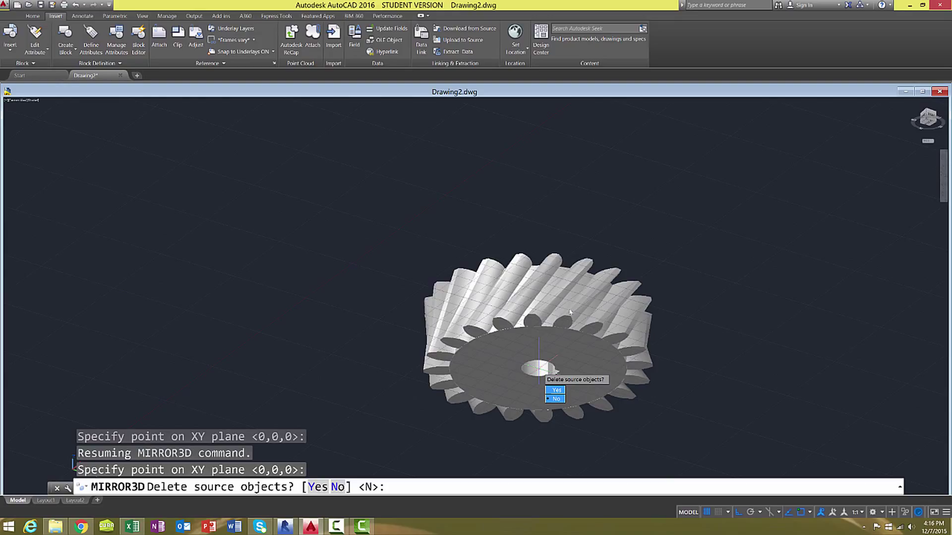
{"action": "left_click", "coordinate": [339, 487]}
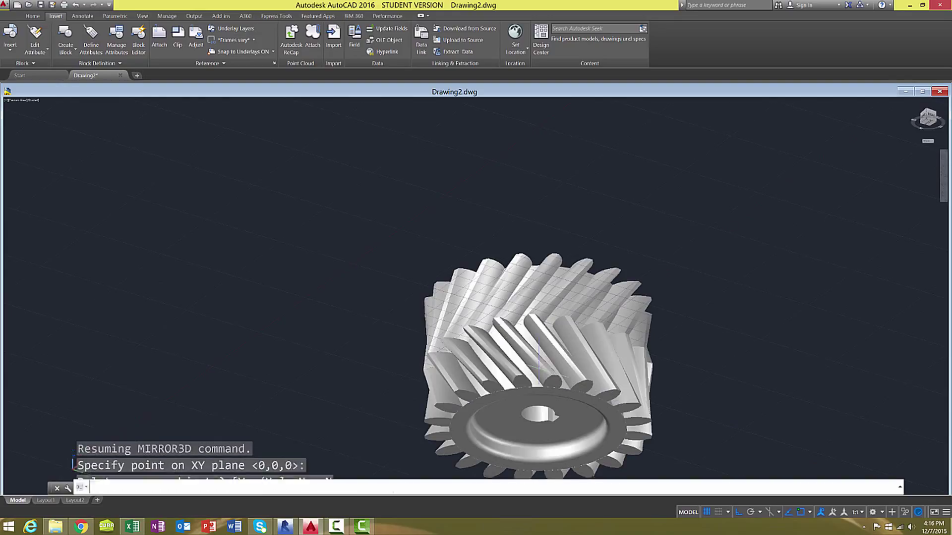
{"action": "key", "text": "Escape"}
{"action": "key", "text": "Escape"}
{"action": "key", "text": "Escape"}
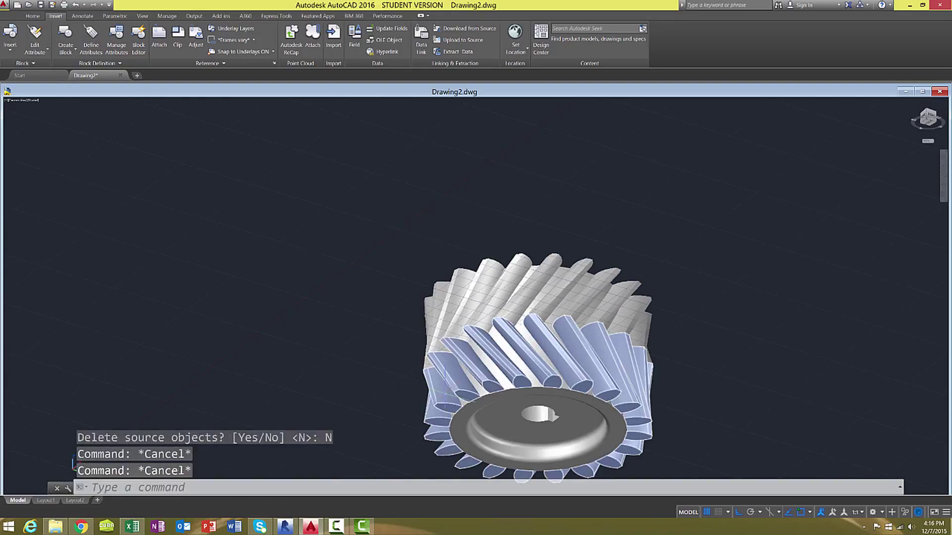
{"action": "left_click", "coordinate": [810, 313]}
{"action": "key", "text": "Escape"}
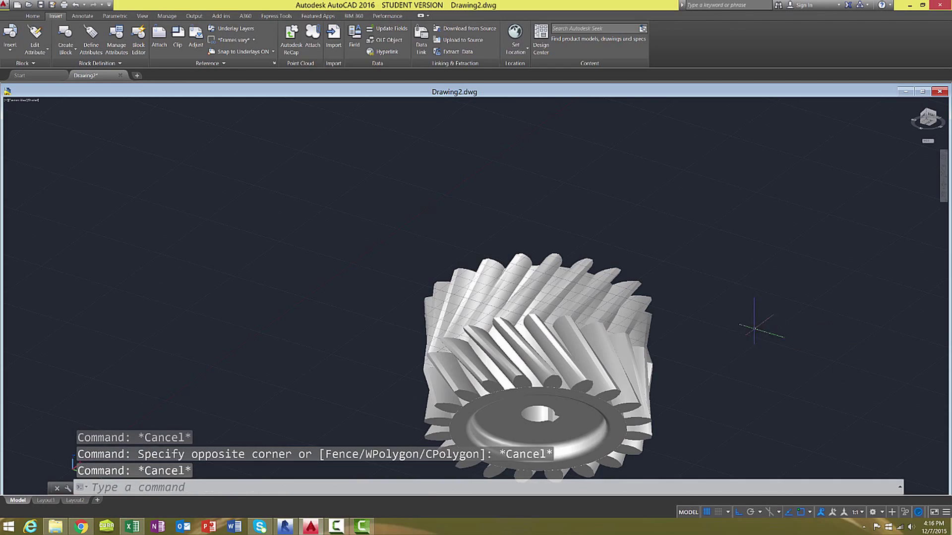
Step: Examine the mirrored double helical gear from several angles, checking the meeting line of the teeth and the filleted recess
{"action": "mouse_move", "coordinate": [754, 329]}
{"action": "middle_mouse_down", "text": "shift"}
{"action": "mouse_move", "coordinate": [676, 440]}
{"action": "mouse_move", "coordinate": [573, 453]}
{"action": "mouse_move", "coordinate": [470, 388]}
{"action": "mouse_move", "coordinate": [884, 395]}
{"action": "mouse_move", "coordinate": [629, 419]}
{"action": "mouse_move", "coordinate": [660, 367]}
{"action": "mouse_move", "coordinate": [644, 357]}
{"action": "mouse_move", "coordinate": [432, 497]}
{"action": "mouse_move", "coordinate": [388, 276]}
{"action": "mouse_move", "coordinate": [325, 286]}
{"action": "middle_mouse_up", "text": "shift"}
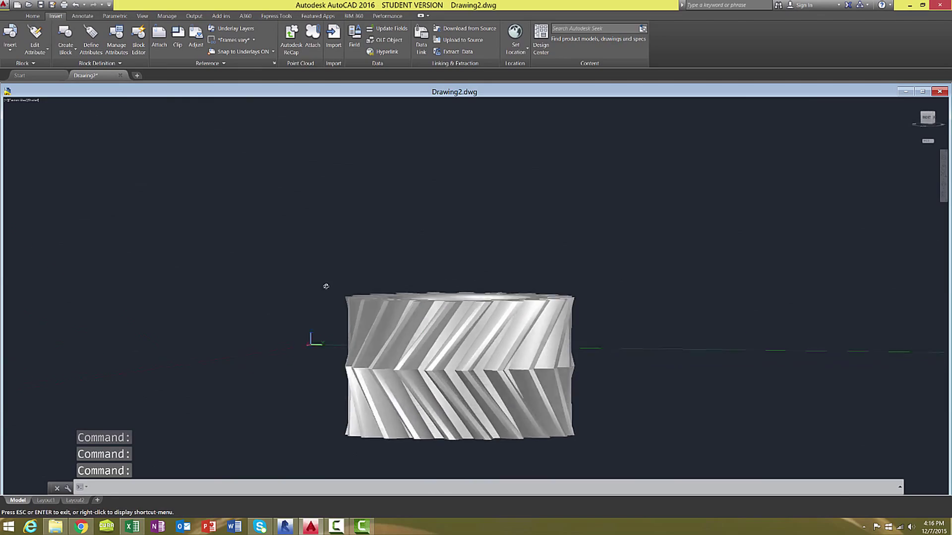
{"action": "middle_click_drag", "start_coordinate": [220, 304], "coordinate": [476, 347], "text": "shift"}
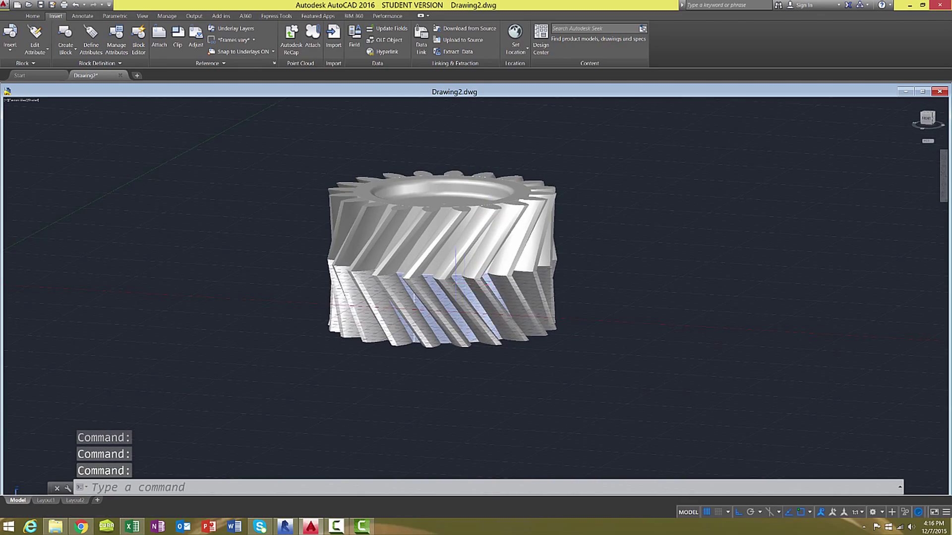
{"action": "scroll", "coordinate": [399, 231], "scroll_direction": "up", "scroll_amount": 3}
{"action": "scroll", "coordinate": [399, 231], "scroll_direction": "down", "scroll_amount": 2}
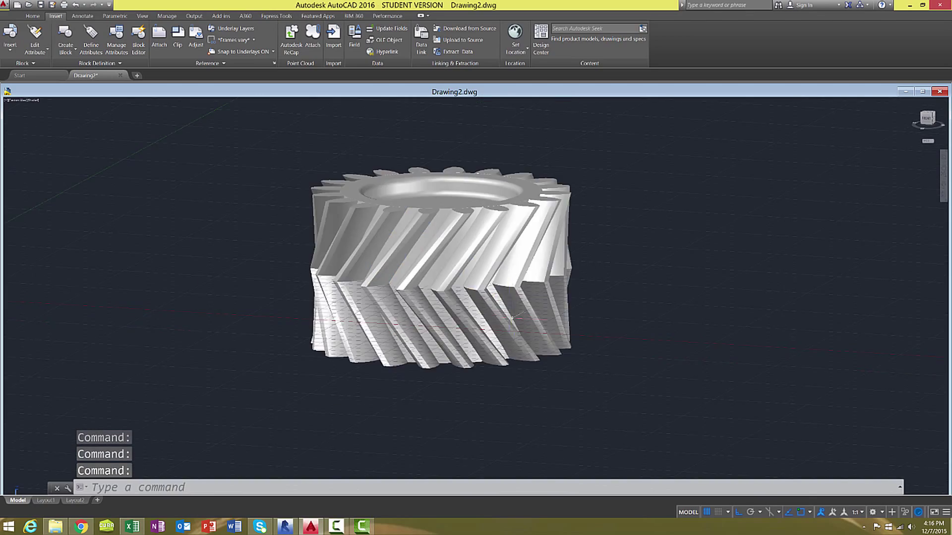
{"action": "middle_click_drag", "start_coordinate": [399, 231], "coordinate": [682, 298], "text": "shift"}
{"action": "scroll", "coordinate": [694, 334], "scroll_direction": "up", "scroll_amount": 3}
{"action": "middle_click_drag", "start_coordinate": [328, 309], "coordinate": [423, 350], "text": "shift"}
{"action": "scroll", "coordinate": [641, 332], "scroll_direction": "up", "scroll_amount": 2}
{"action": "middle_click_drag", "start_coordinate": [538, 333], "coordinate": [580, 316], "text": "shift"}
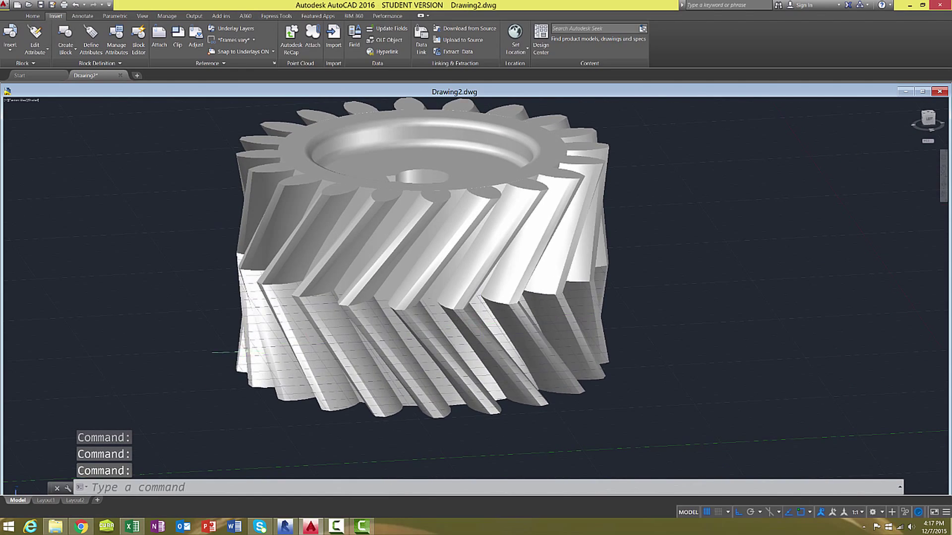
{"action": "middle_click_drag", "start_coordinate": [233, 351], "coordinate": [218, 386], "text": "shift"}
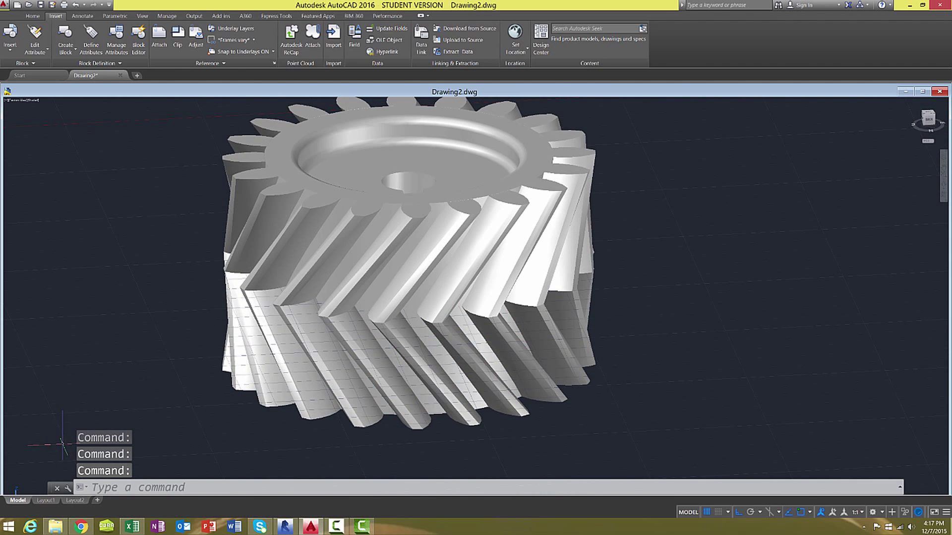